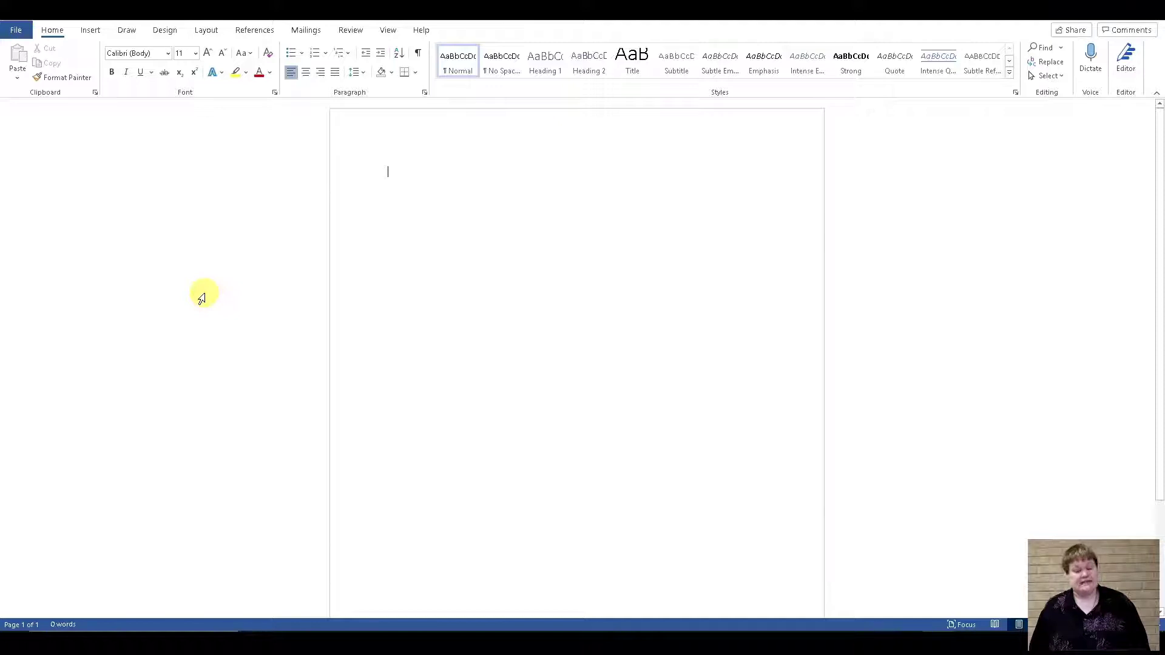
- Go to the new-document templates and enter "letter" as the online template search term
{"action": "left_click", "coordinate": [15, 29]}
{"action": "left_click", "coordinate": [37, 87]}
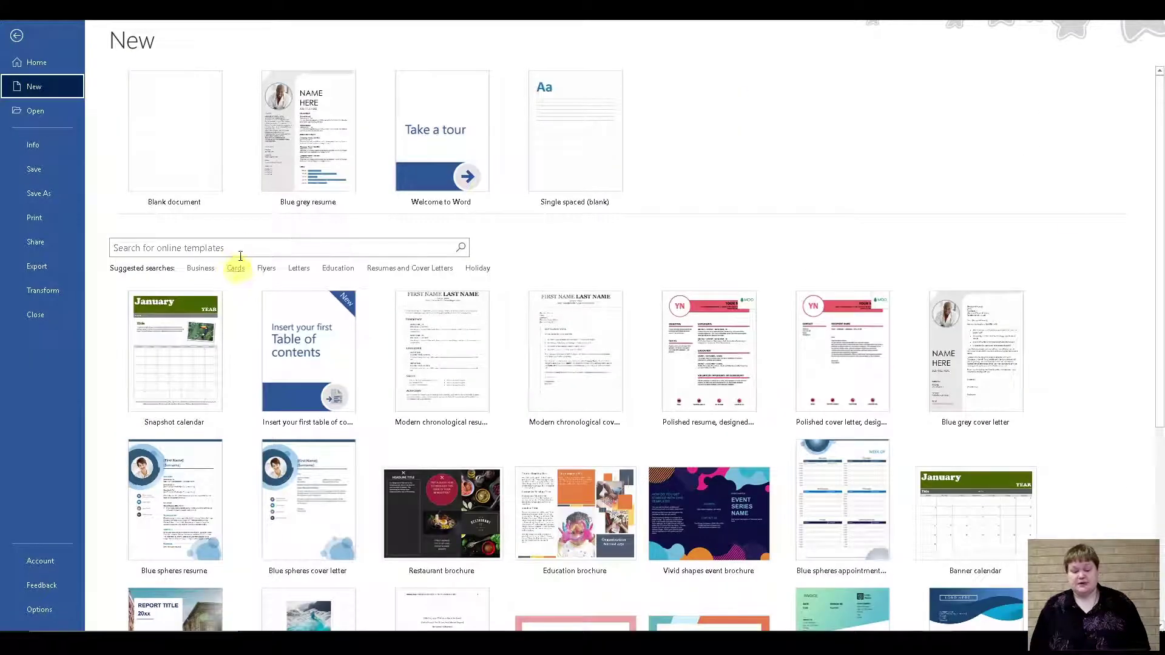
{"action": "left_click", "coordinate": [234, 247]}
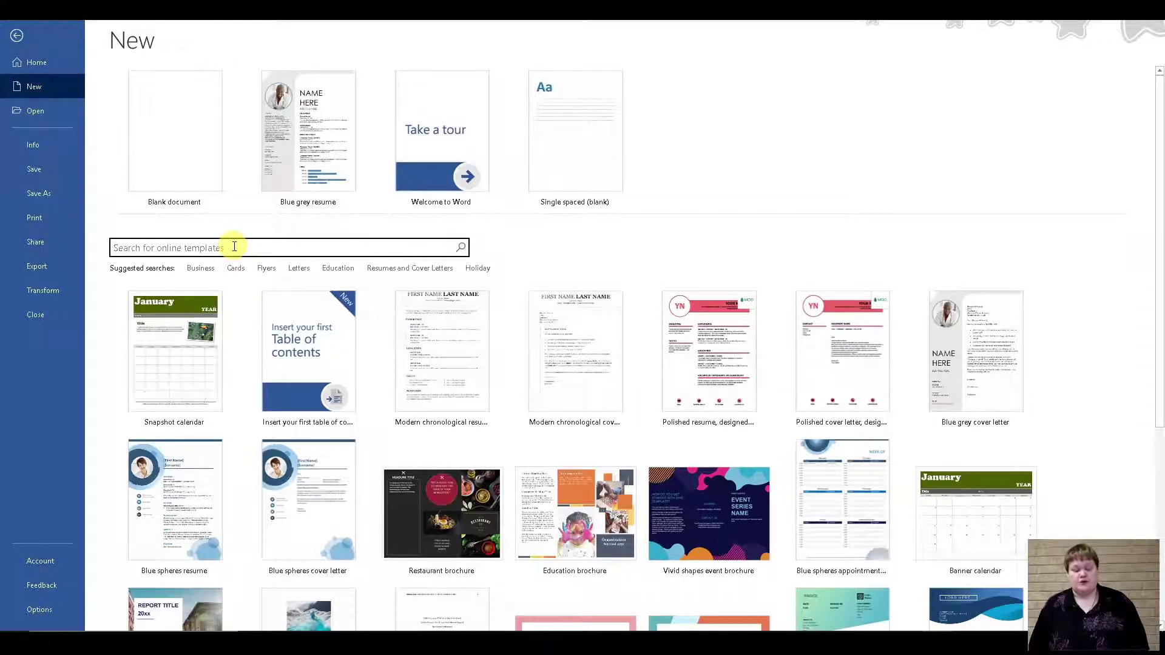
{"action": "type", "text": "letter"}
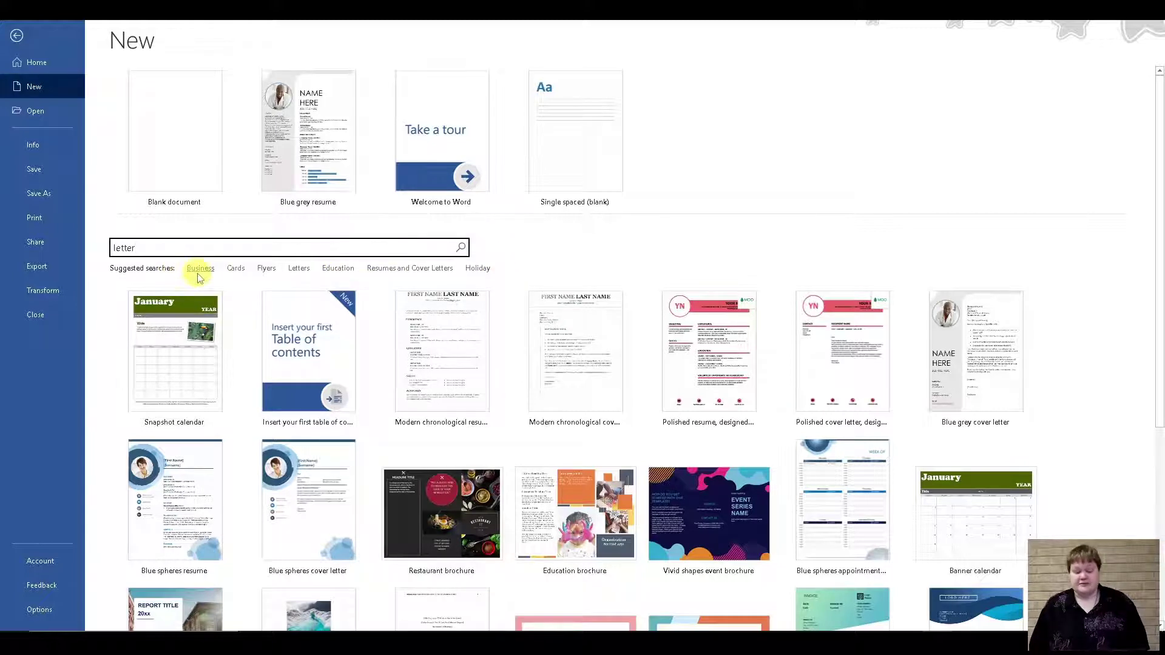
- Browse the template previews from Snapshot calendar to Modern chronological cover letter and create a document from that cover letter
{"action": "left_click", "coordinate": [188, 326]}
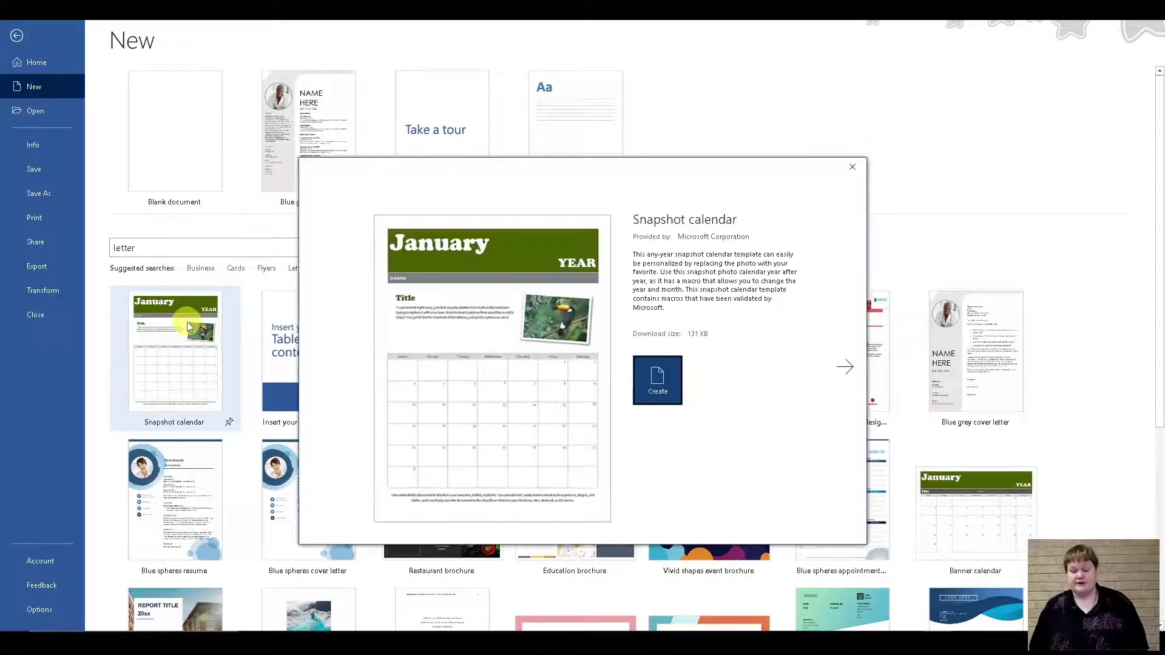
{"action": "left_click", "coordinate": [844, 370]}
{"action": "left_click", "coordinate": [846, 371]}
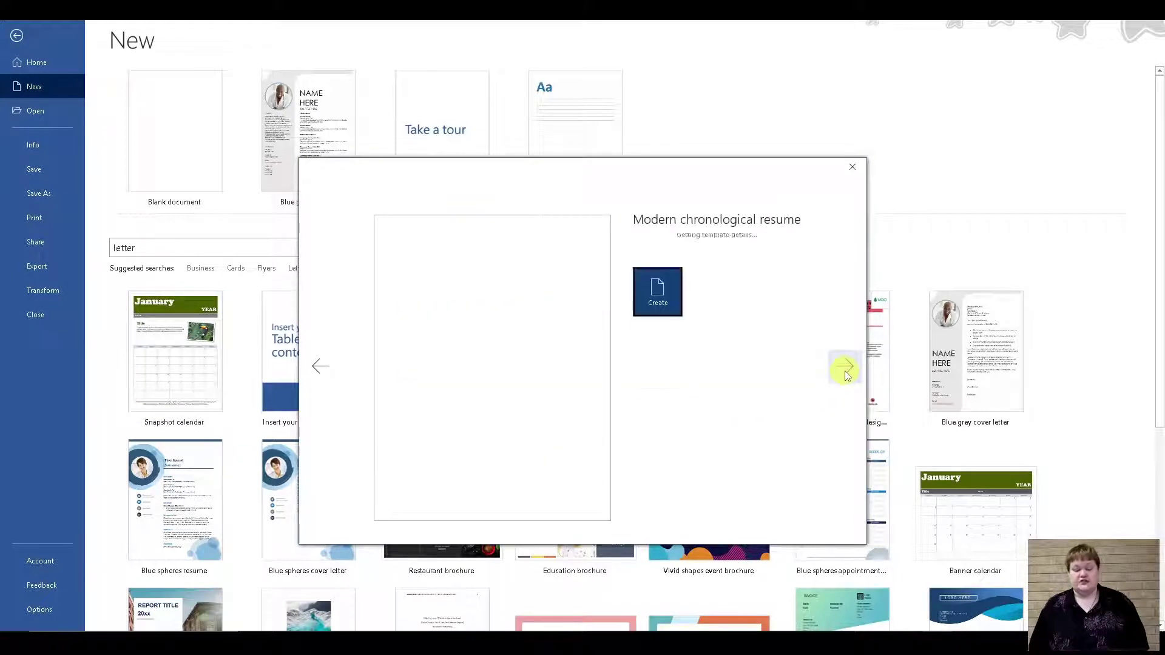
{"action": "left_click", "coordinate": [846, 372]}
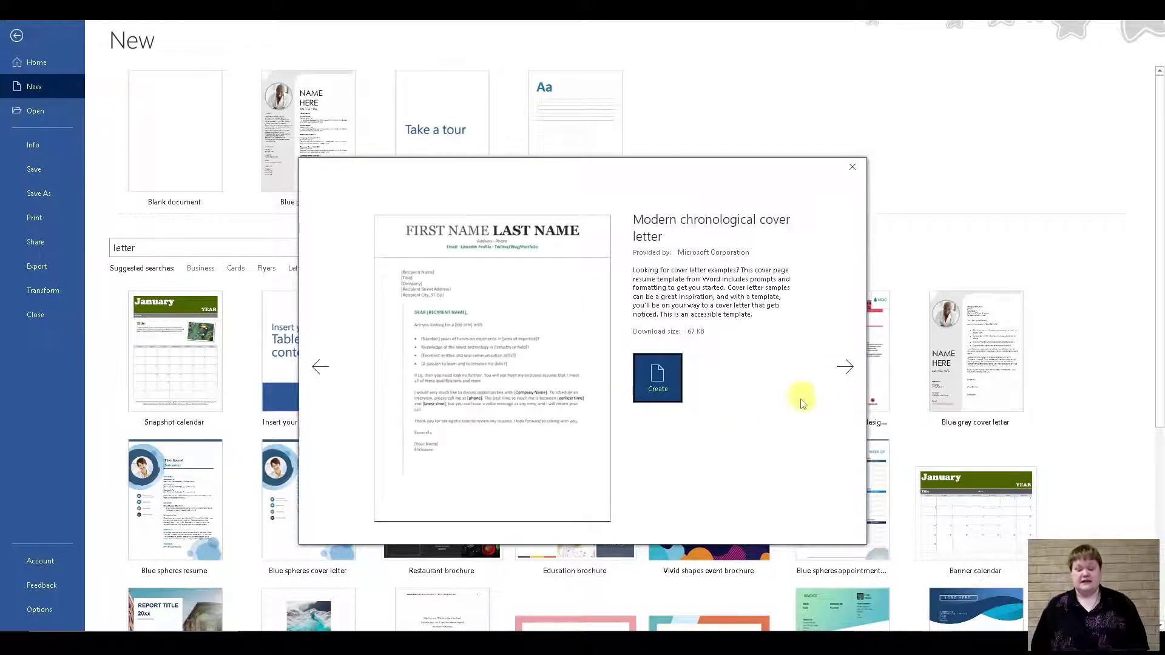
{"action": "left_click", "coordinate": [658, 381]}
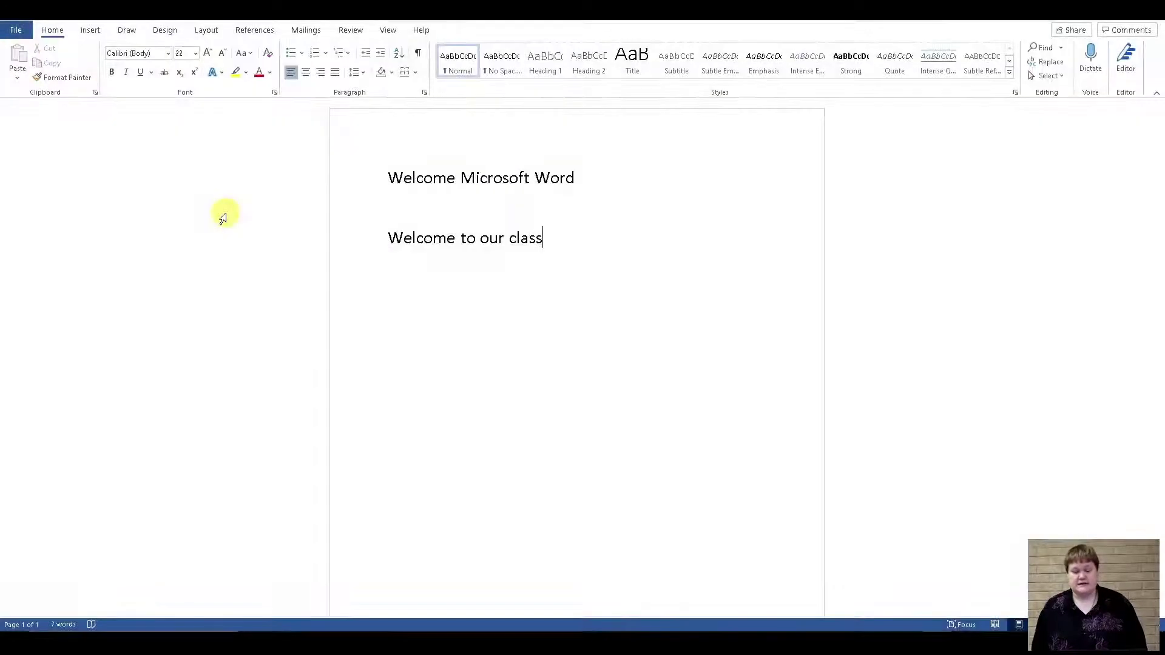
- Insert the word "to" between "Welcome" and "Microsoft Word" in the first line
{"action": "left_click", "coordinate": [457, 178]}
{"action": "type", "text": "to"}
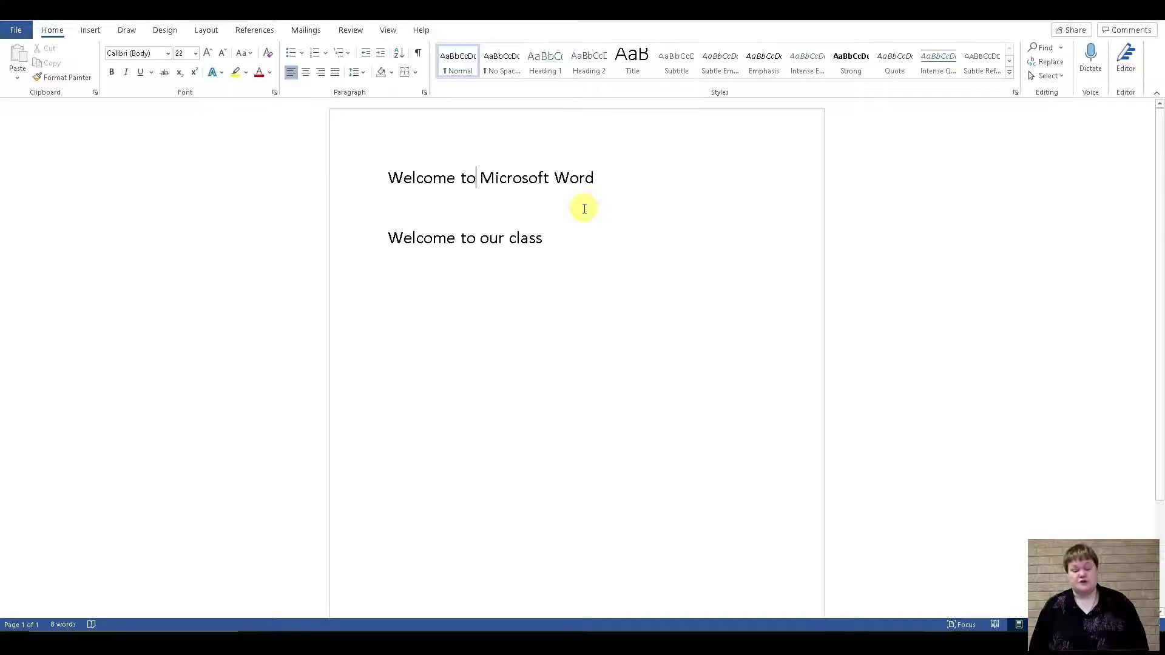
- Replace the whole first line, "Welcome to Microsoft Word", with "Replacement text"
{"action": "double_click", "coordinate": [568, 179]}
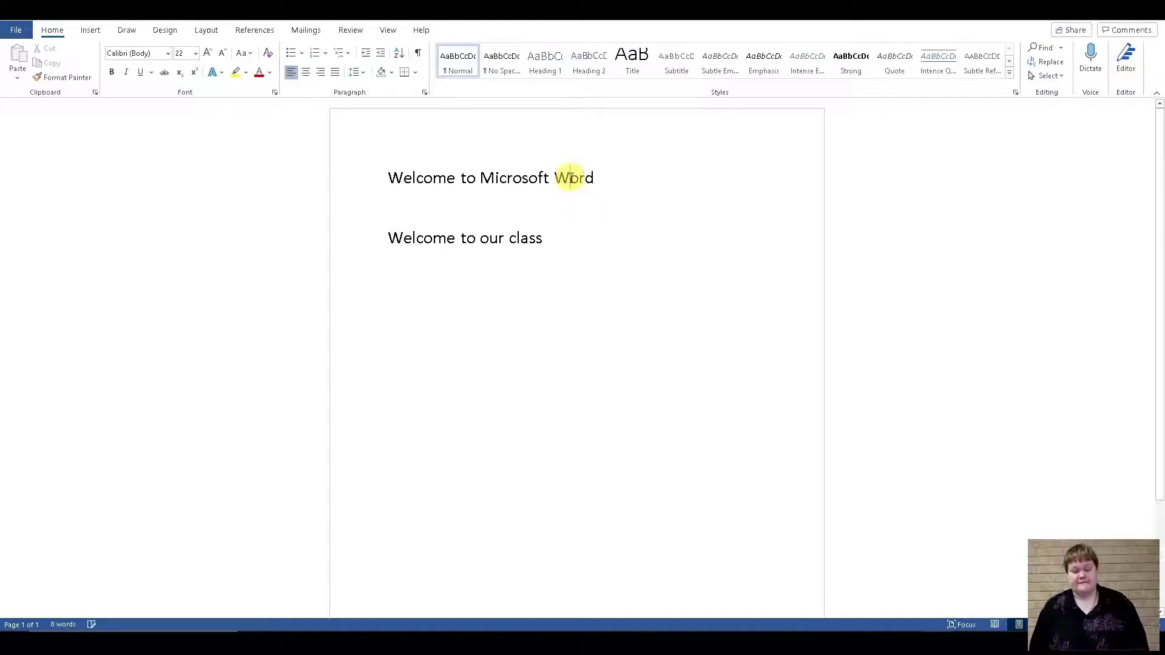
{"action": "left_click", "coordinate": [440, 210]}
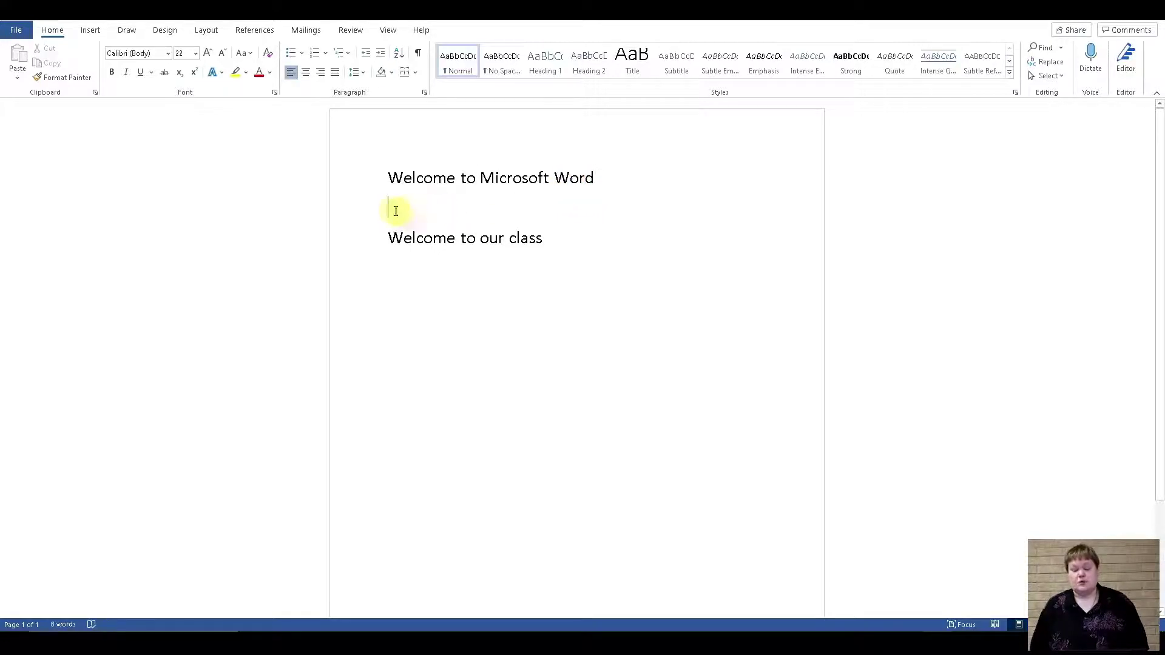
{"action": "left_click", "coordinate": [373, 178]}
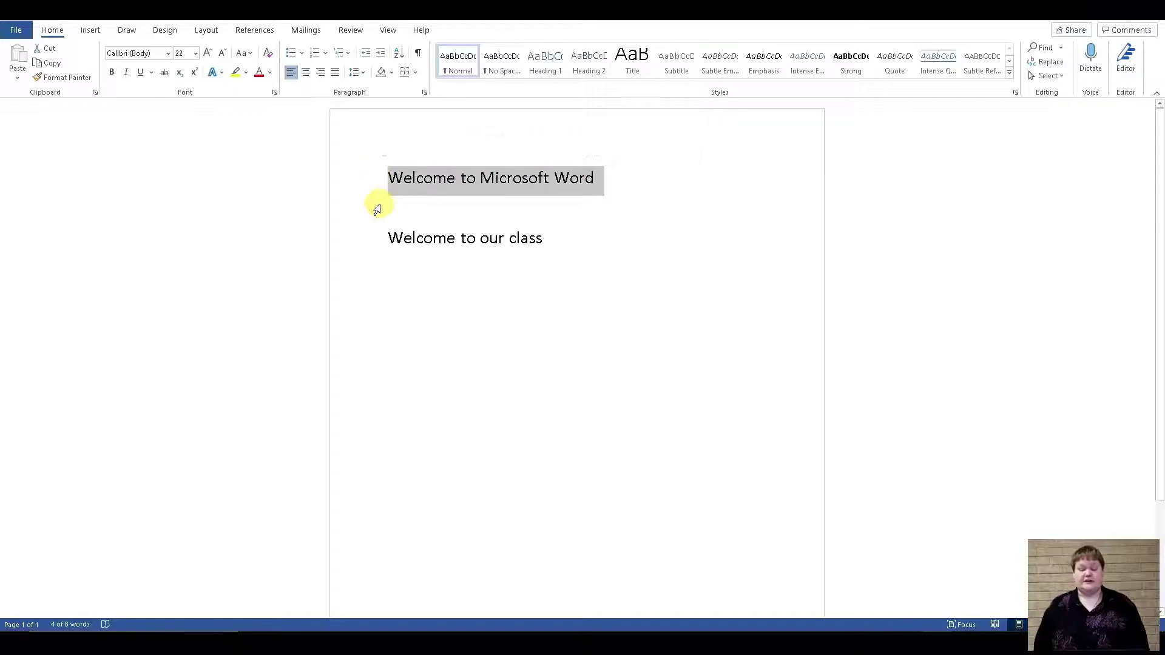
{"action": "type", "text": "Replacement text"}
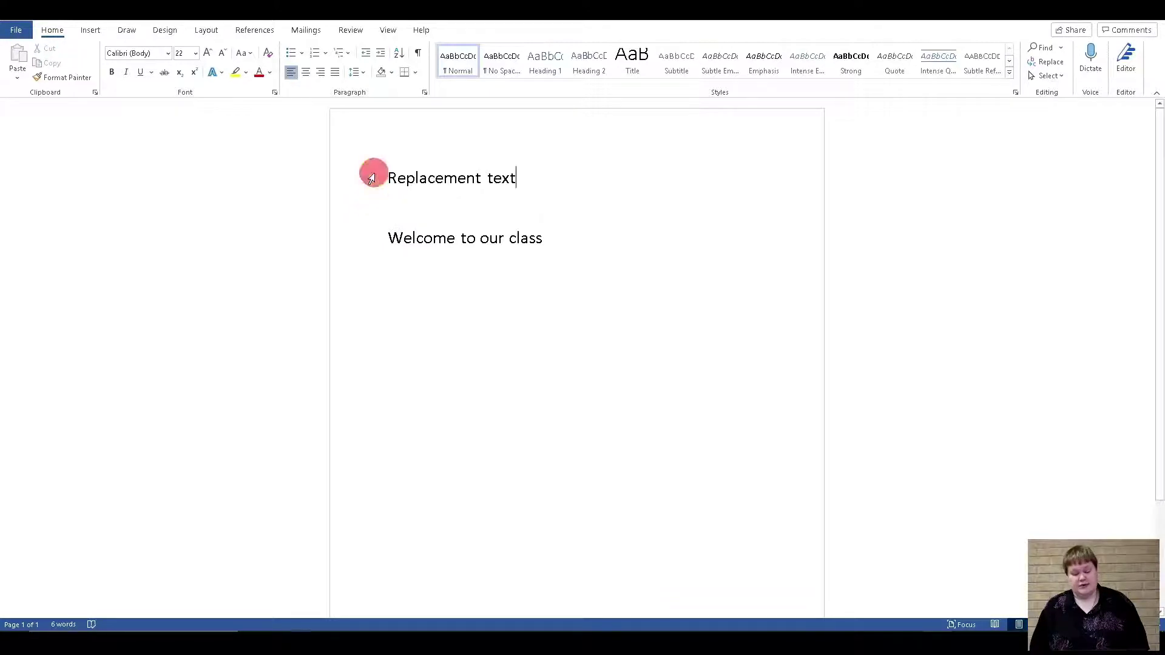
- Set the "Replacement text" line to the Calibri Light font at size 12
{"action": "left_click", "coordinate": [371, 178]}
{"action": "left_click", "coordinate": [414, 139]}
{"action": "left_click", "coordinate": [433, 136]}
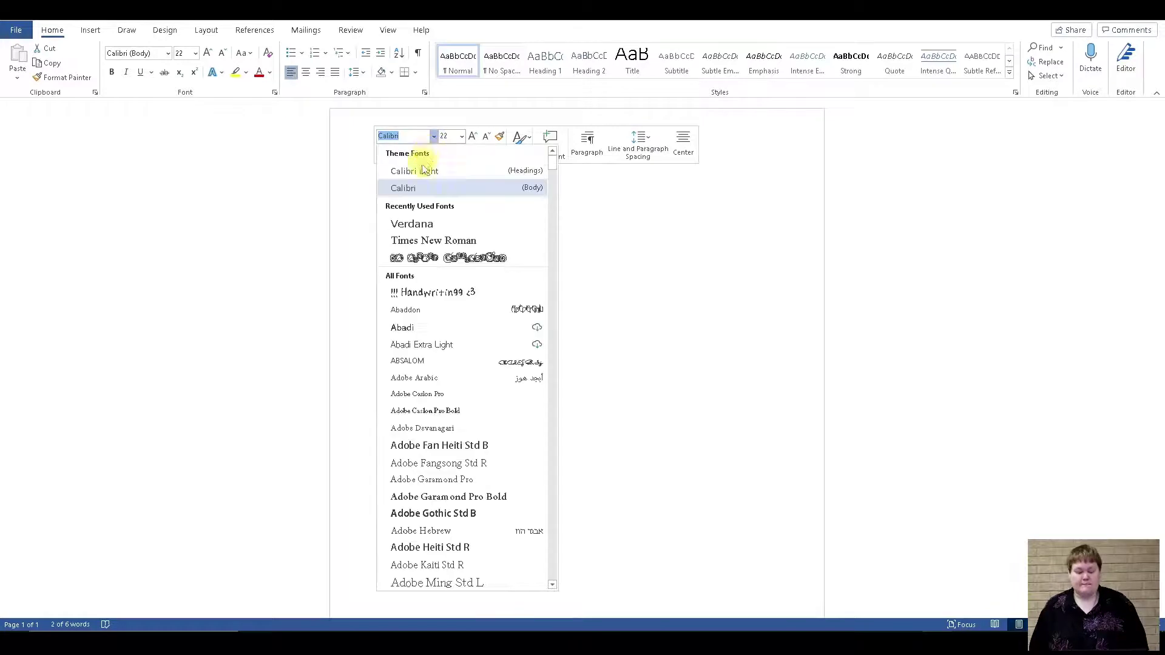
{"action": "left_click", "coordinate": [416, 171]}
{"action": "left_click", "coordinate": [461, 136]}
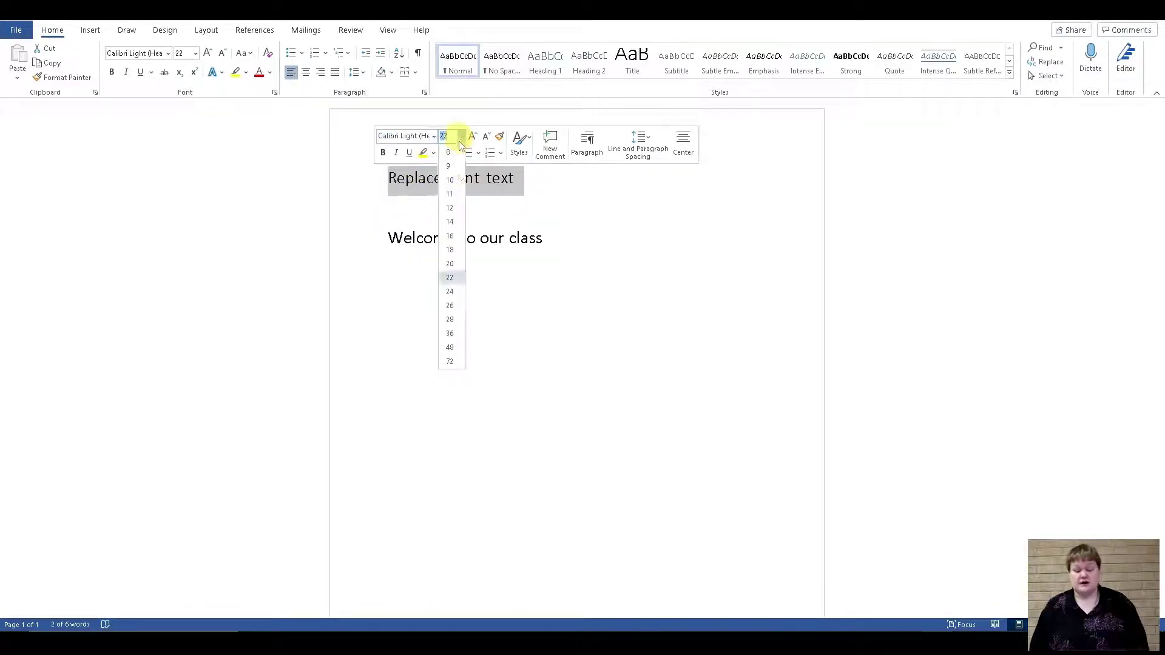
{"action": "left_click", "coordinate": [450, 207]}
- Make the "Replacement text" line bold, italic and underlined, with red font color
{"action": "left_click", "coordinate": [383, 153]}
{"action": "left_click", "coordinate": [396, 153]}
{"action": "left_click", "coordinate": [410, 153]}
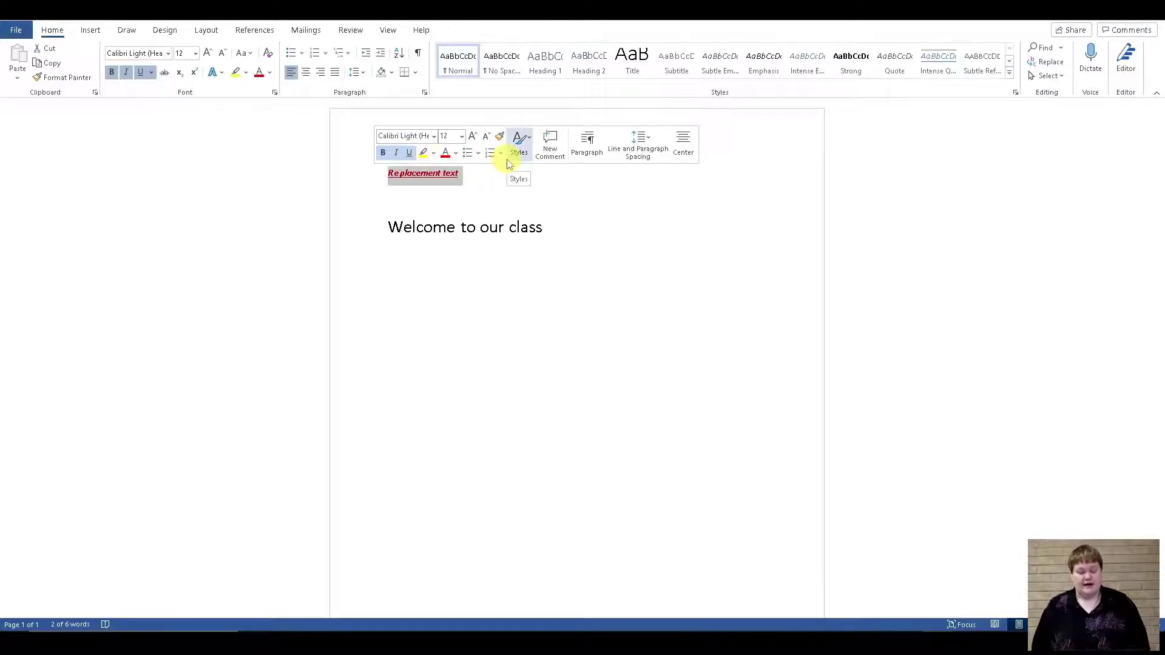
- Copy the formatting of "Replacement text" onto the line "Welcome to our class" with Format Painter
{"action": "left_click", "coordinate": [500, 136]}
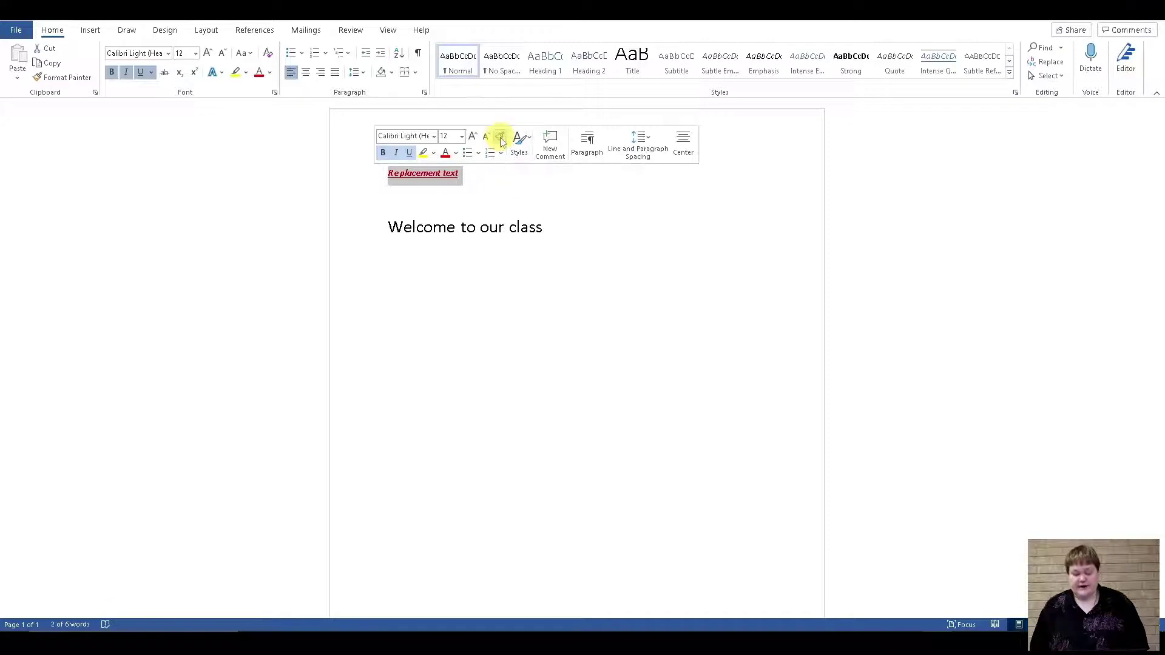
{"action": "left_click_drag", "start_coordinate": [549, 227], "coordinate": [390, 229]}
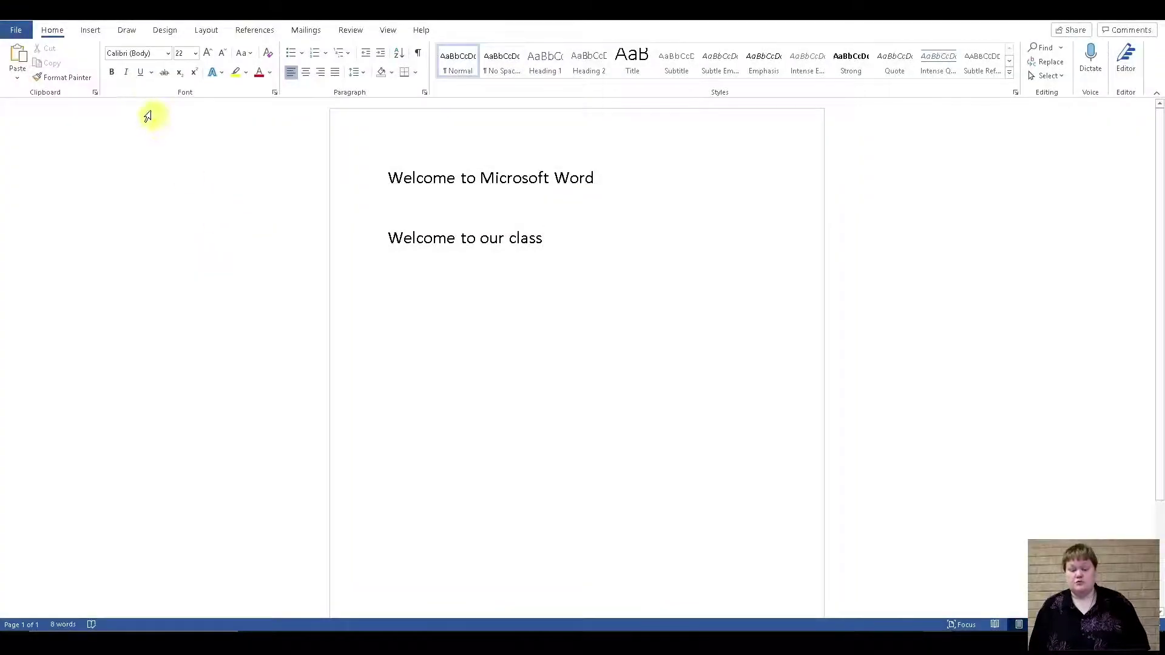
- Replace all occurrences of "to" with "with" in the document and expand the additional find-and-replace options
{"action": "left_click", "coordinate": [1050, 61]}
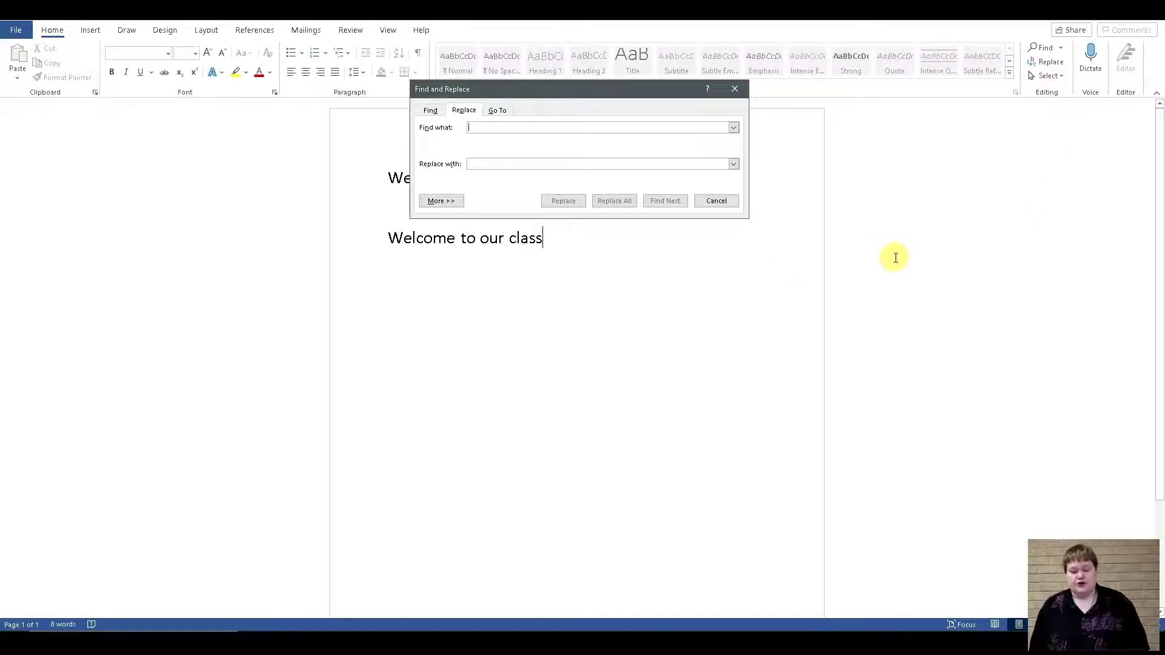
{"action": "type", "text": "to"}
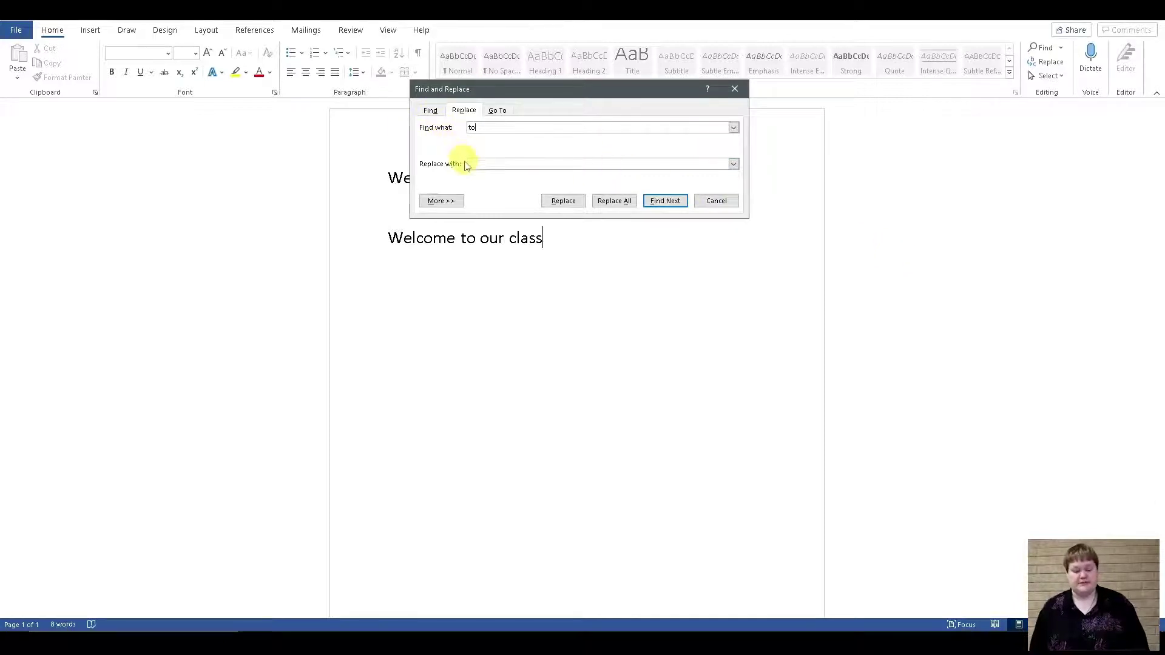
{"action": "left_click", "coordinate": [483, 162]}
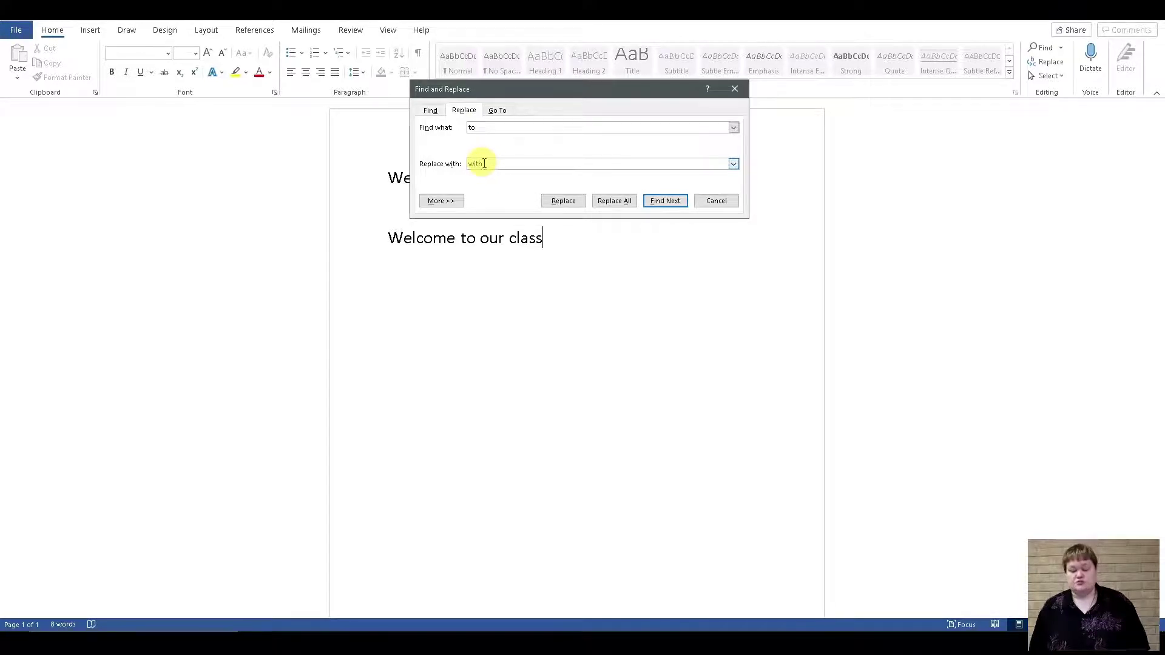
{"action": "left_click", "coordinate": [663, 200]}
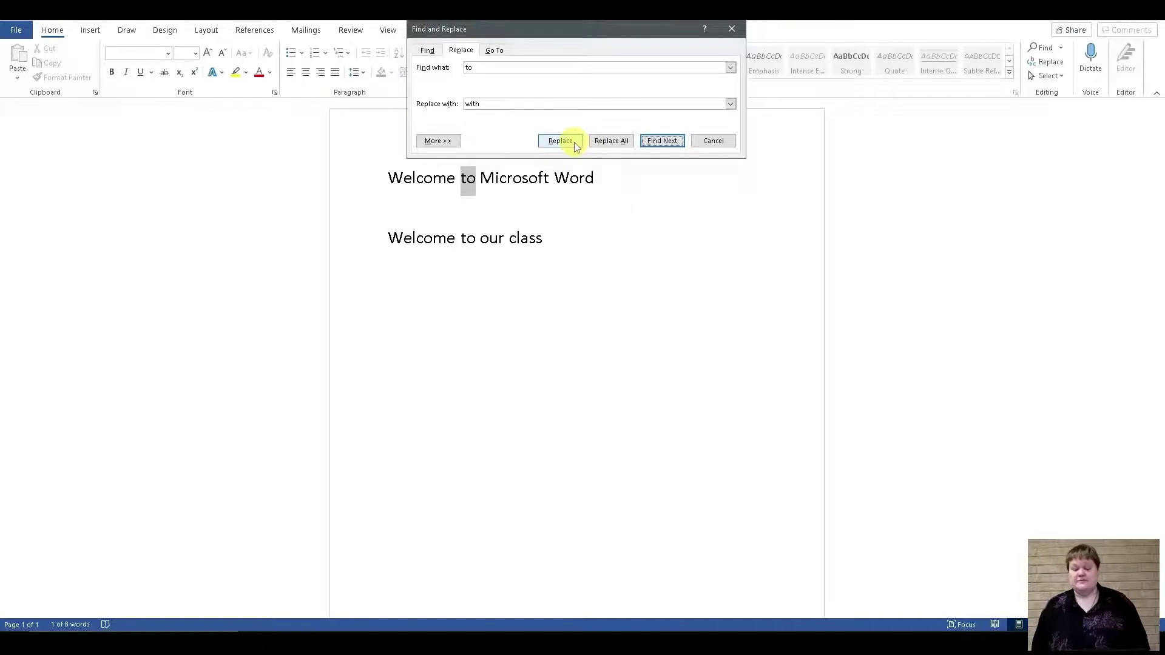
{"action": "left_click", "coordinate": [609, 142]}
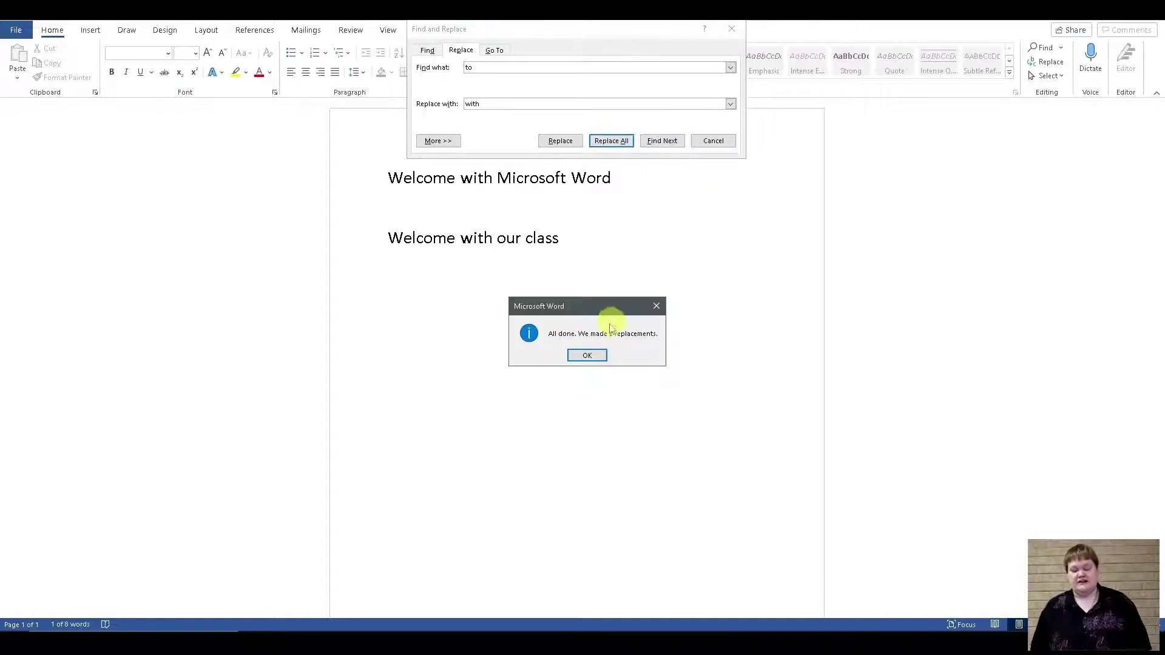
{"action": "left_click", "coordinate": [588, 357]}
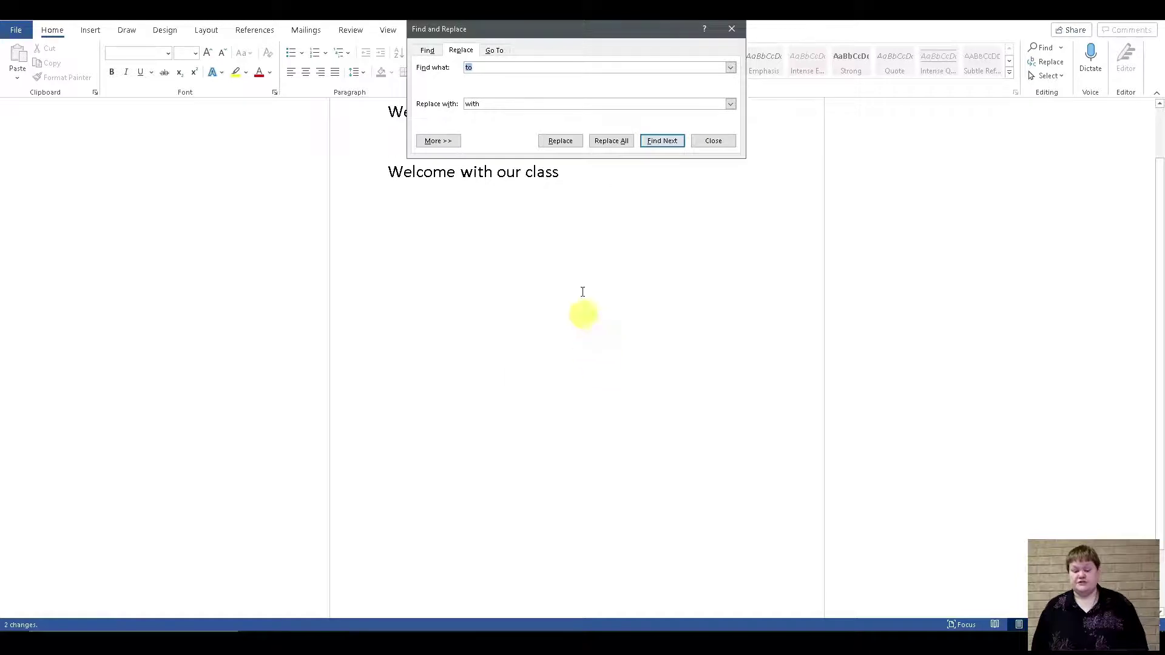
{"action": "left_click", "coordinate": [439, 142]}
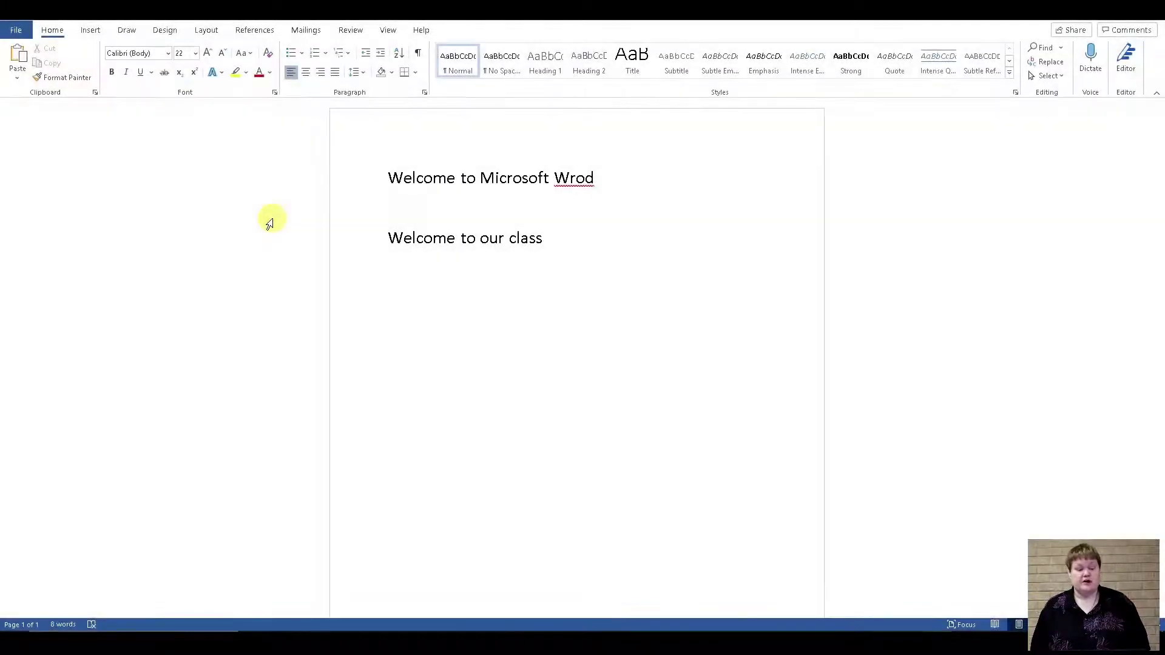
- View the spelling suggestions for the misspelled word "Wrod" and dismiss them without choosing one
{"action": "right_click", "coordinate": [570, 178]}
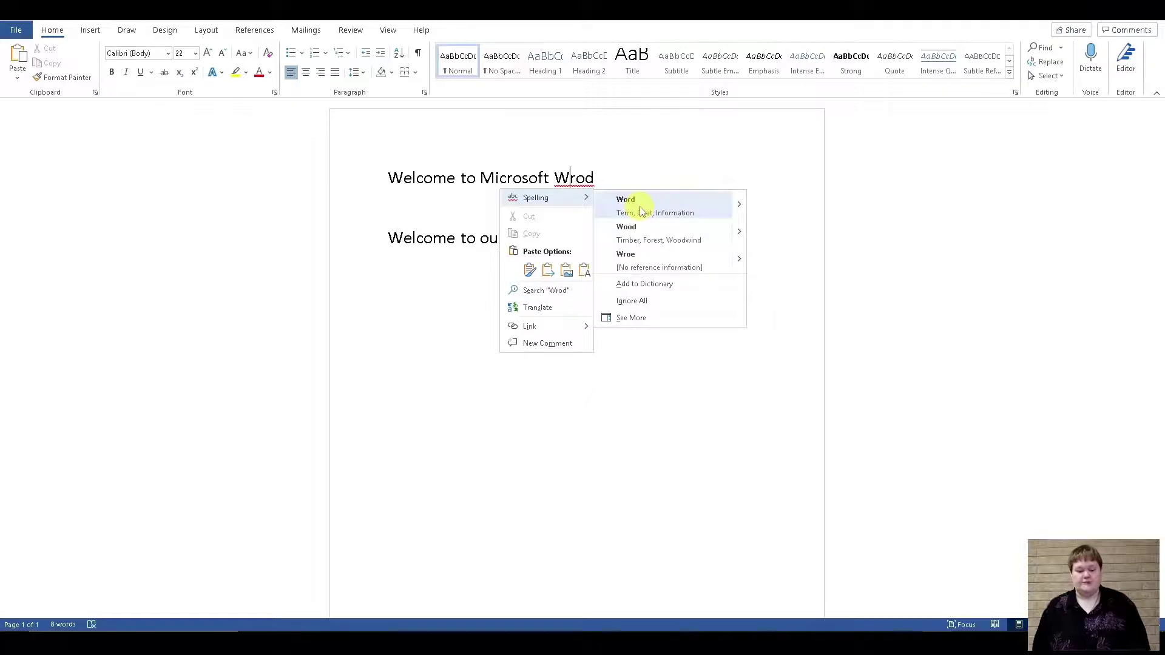
{"action": "left_click", "coordinate": [707, 158]}
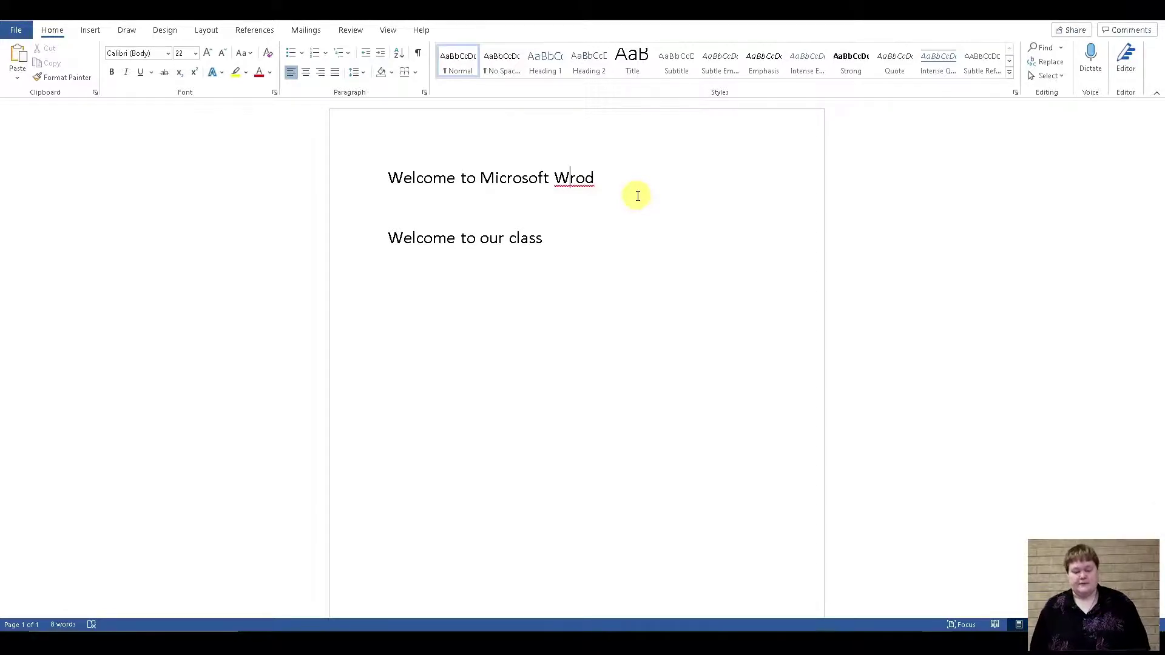
- Run the Editor check on the document and open its spelling corrections
{"action": "left_click", "coordinate": [351, 29]}
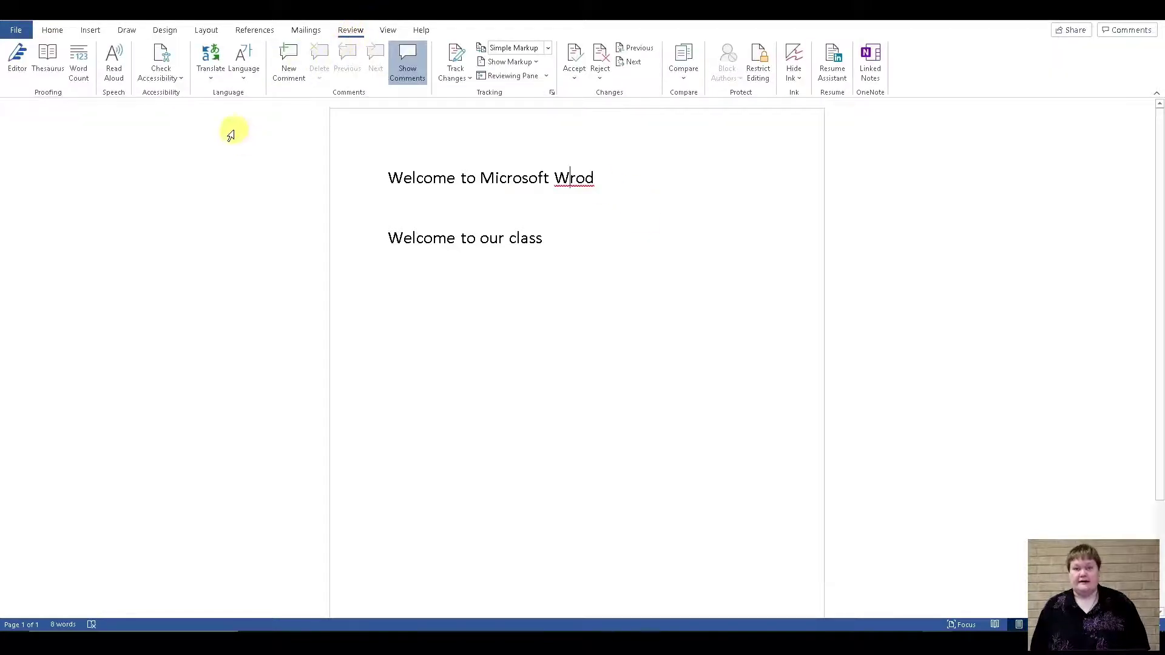
{"action": "left_click", "coordinate": [13, 63]}
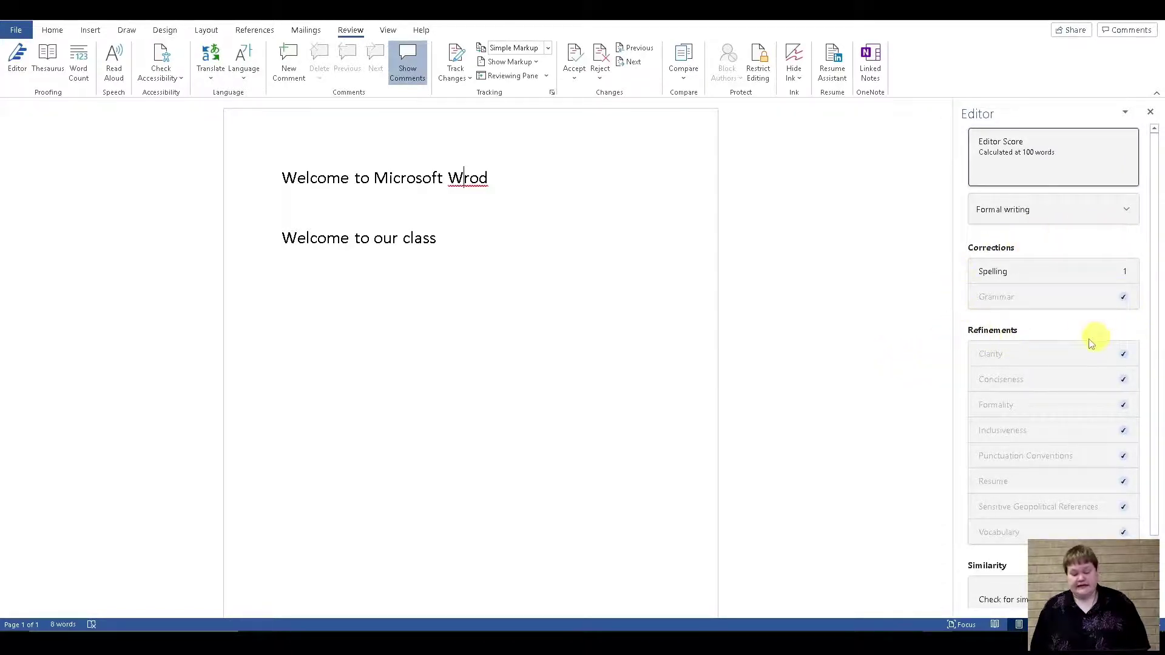
{"action": "left_click", "coordinate": [1031, 271]}
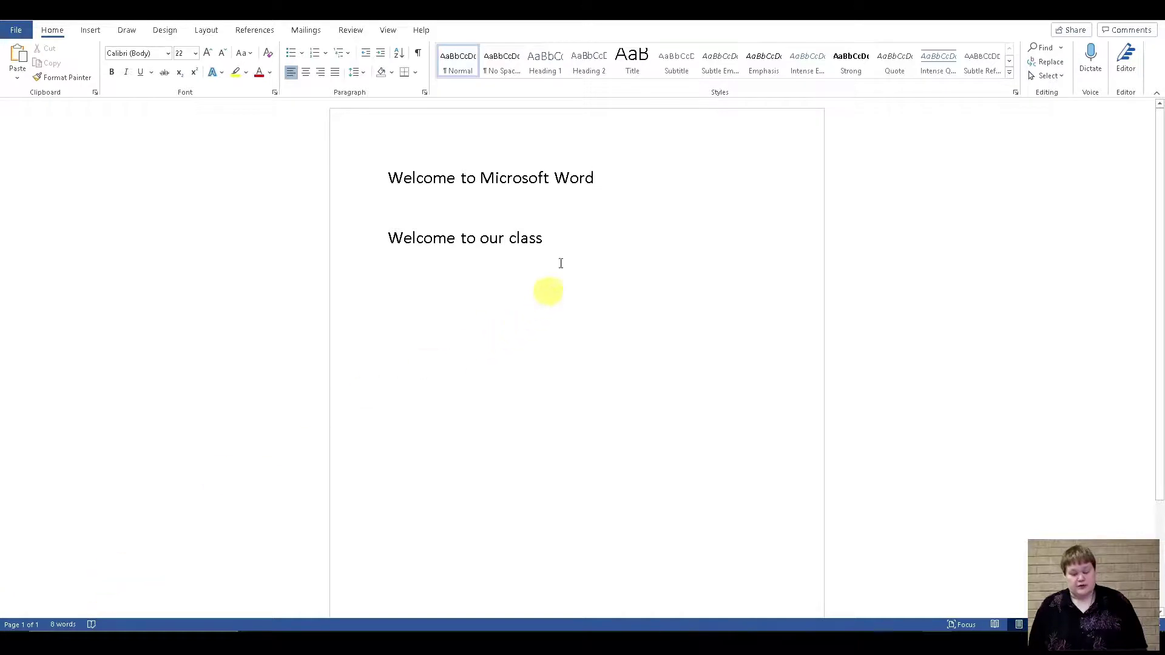
- Check the word count of the selected phrase "Microsoft Word", deselect it, and open the count for the whole document
{"action": "left_click_drag", "start_coordinate": [597, 177], "coordinate": [482, 178]}
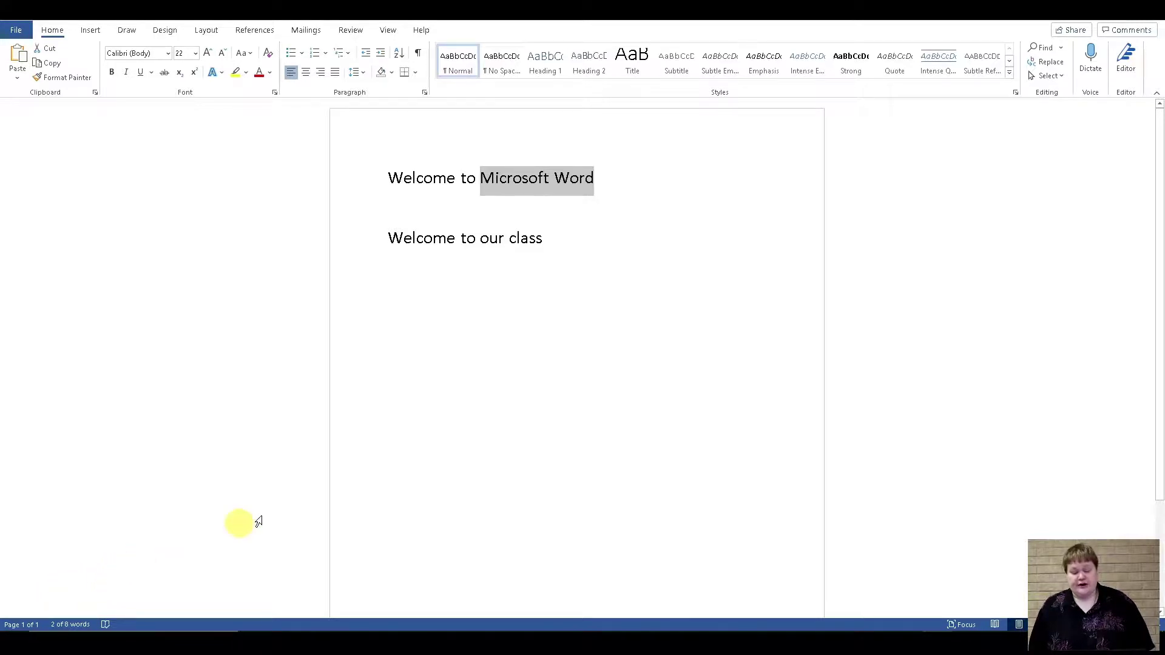
{"action": "left_click", "coordinate": [395, 476]}
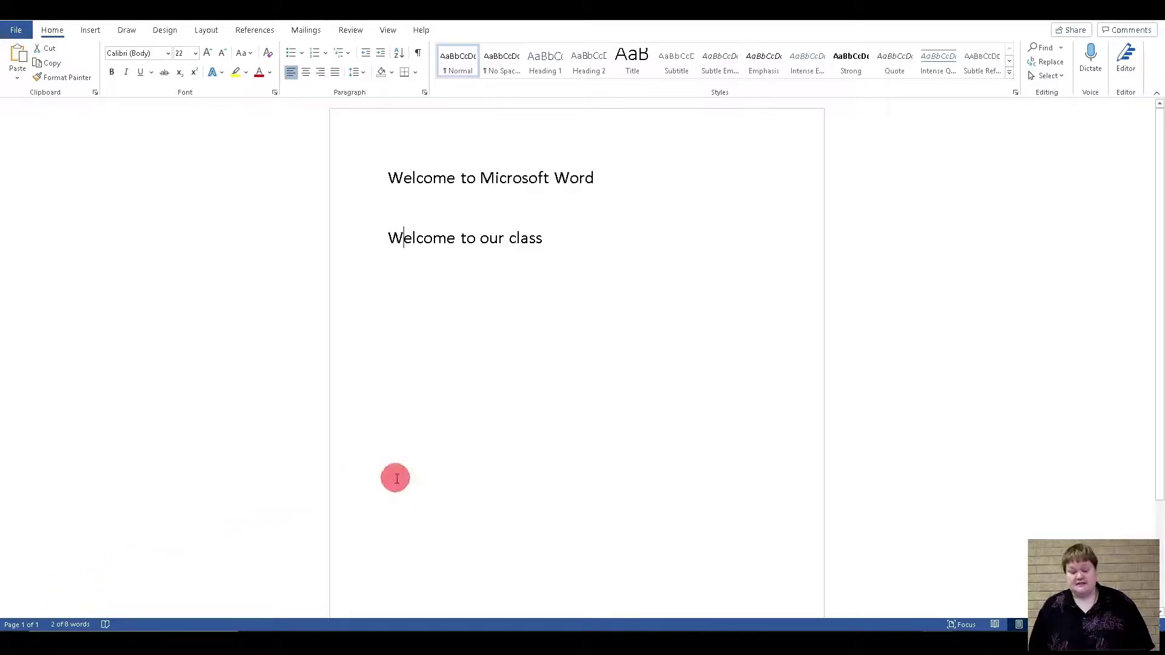
{"action": "left_click", "coordinate": [62, 624]}
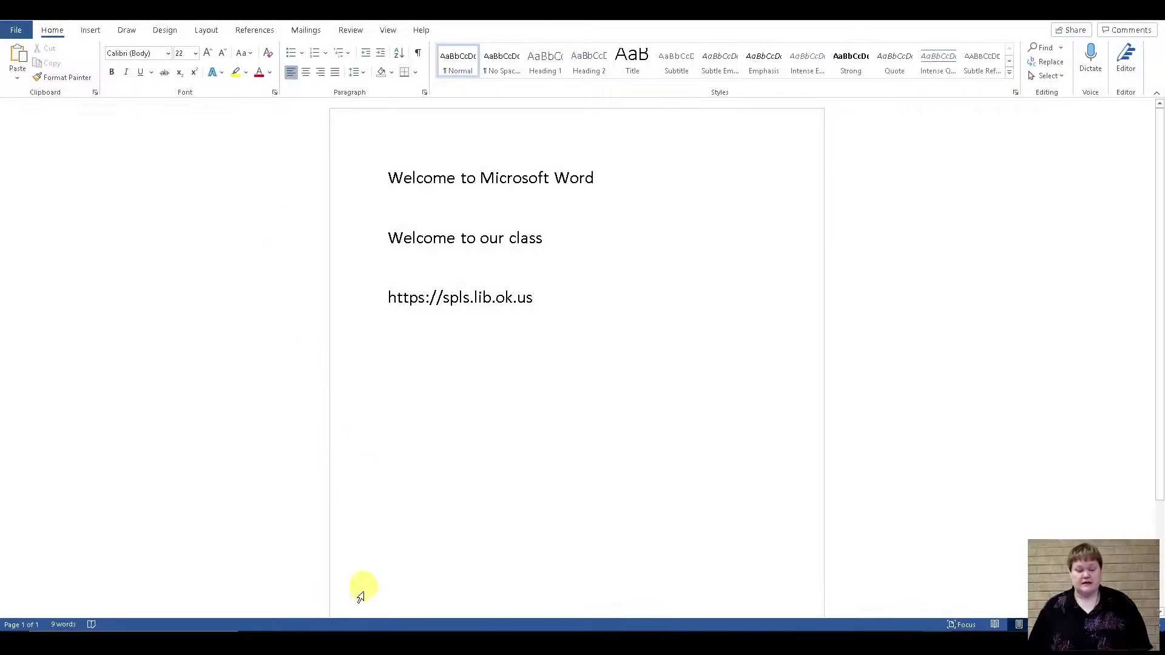
{"action": "mouse_move", "coordinate": [371, 643]}
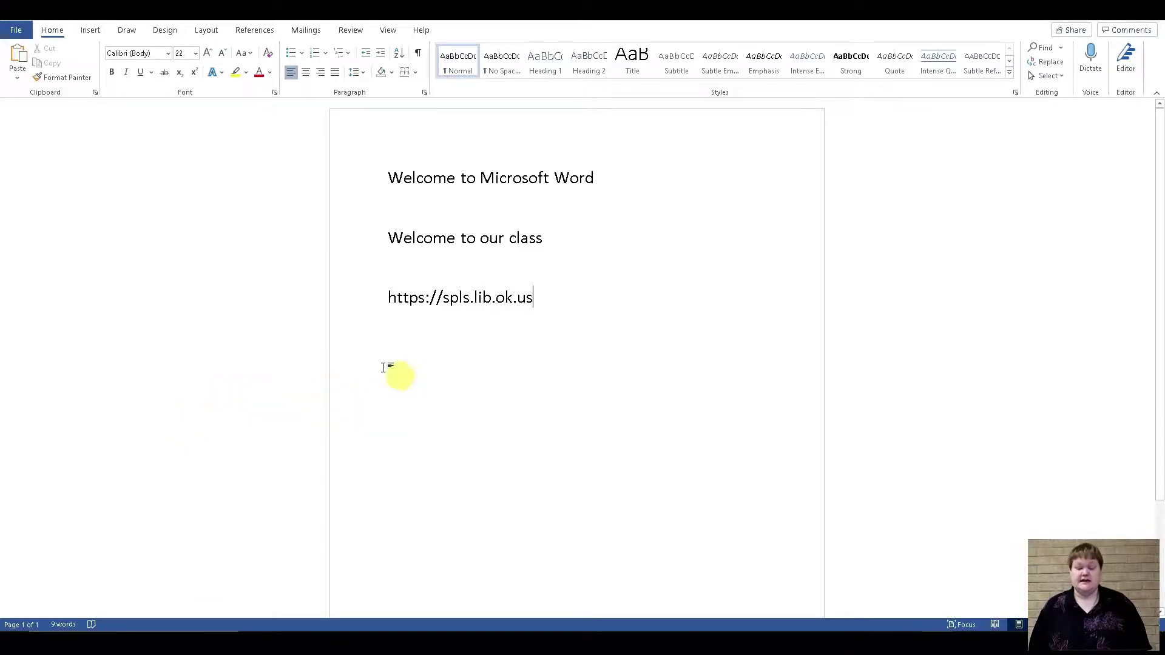
{"action": "key", "text": "Return"}
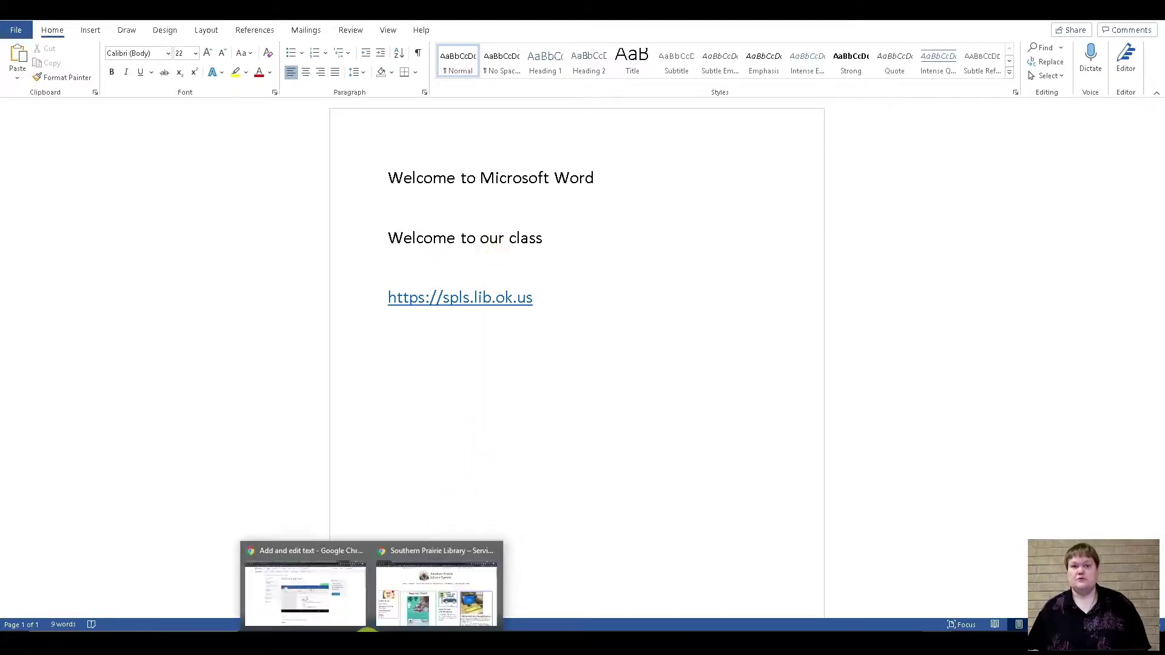
- Switch to the Southern Prairie Library page in Google Chrome and copy its web address
{"action": "left_click", "coordinate": [403, 592]}
{"action": "left_click", "coordinate": [176, 32]}
{"action": "key", "text": "ctrl+c"}
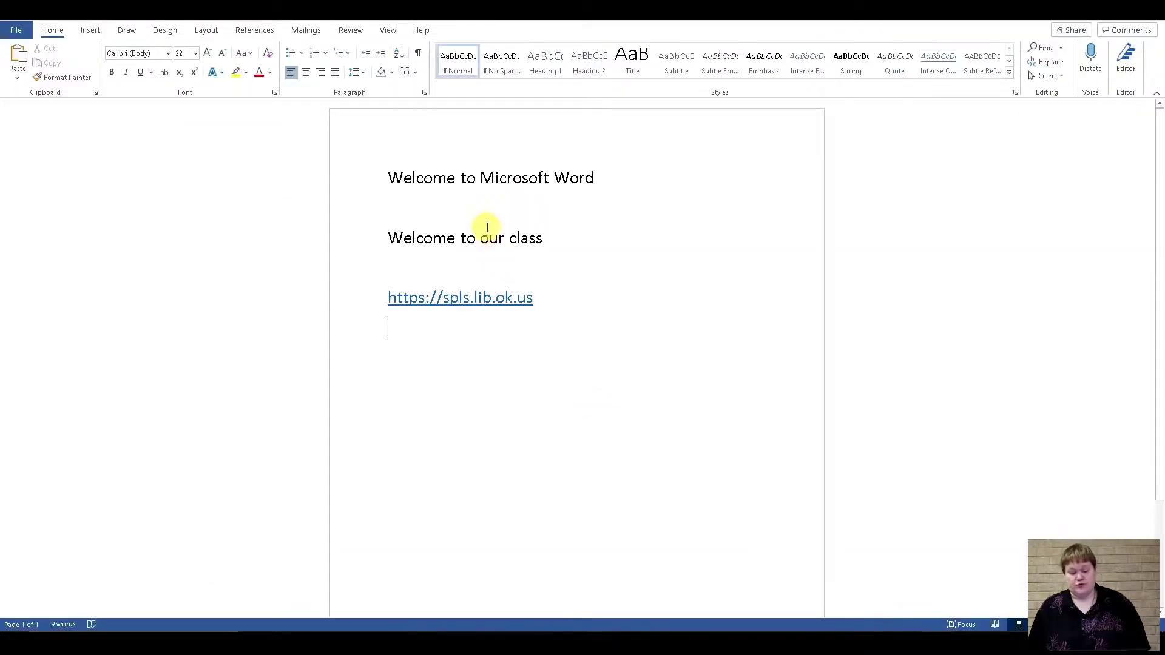
{"action": "left_click_drag", "start_coordinate": [482, 240], "coordinate": [498, 242]}
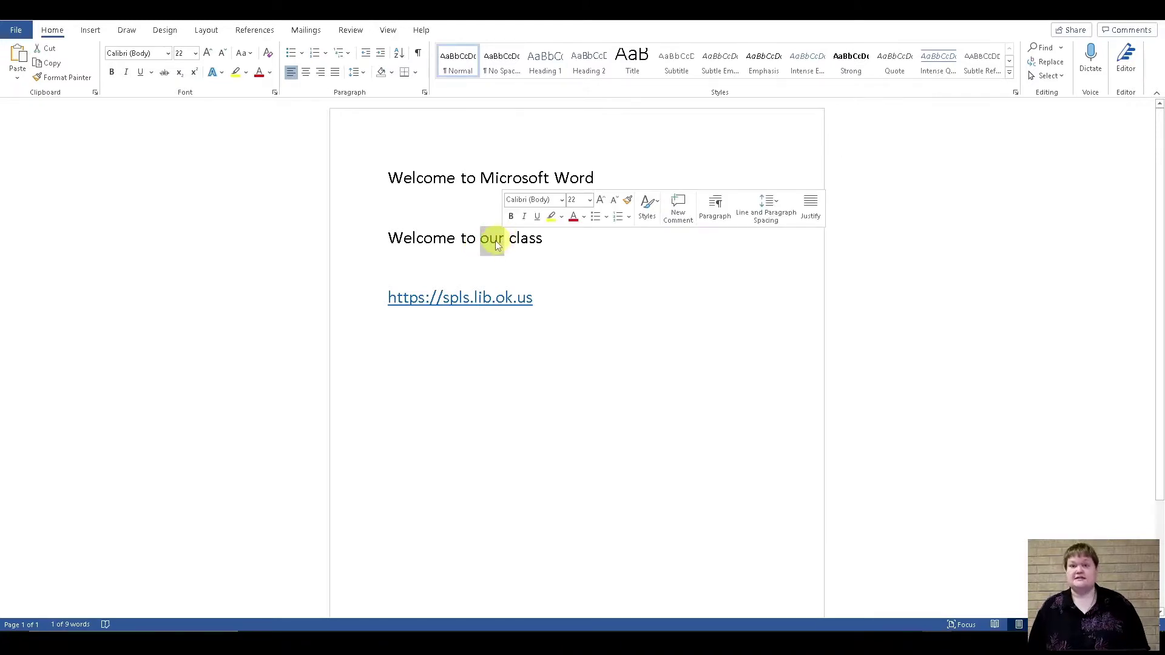
{"action": "key", "text": "ctrl+k"}
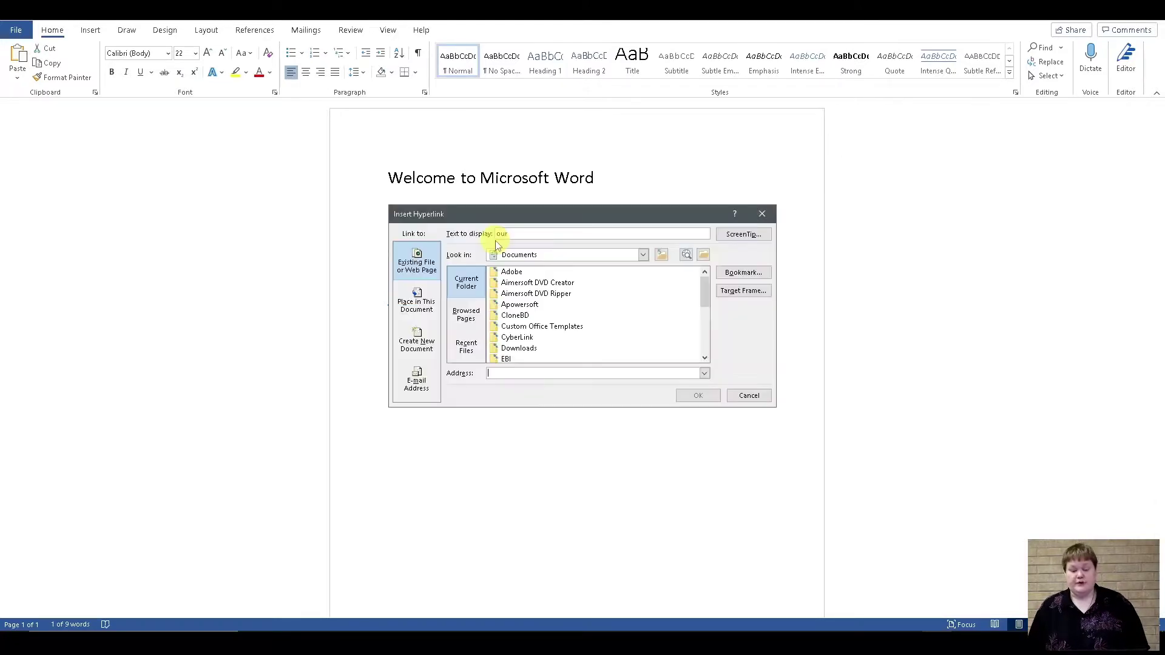
{"action": "key", "text": "ctrl+v"}
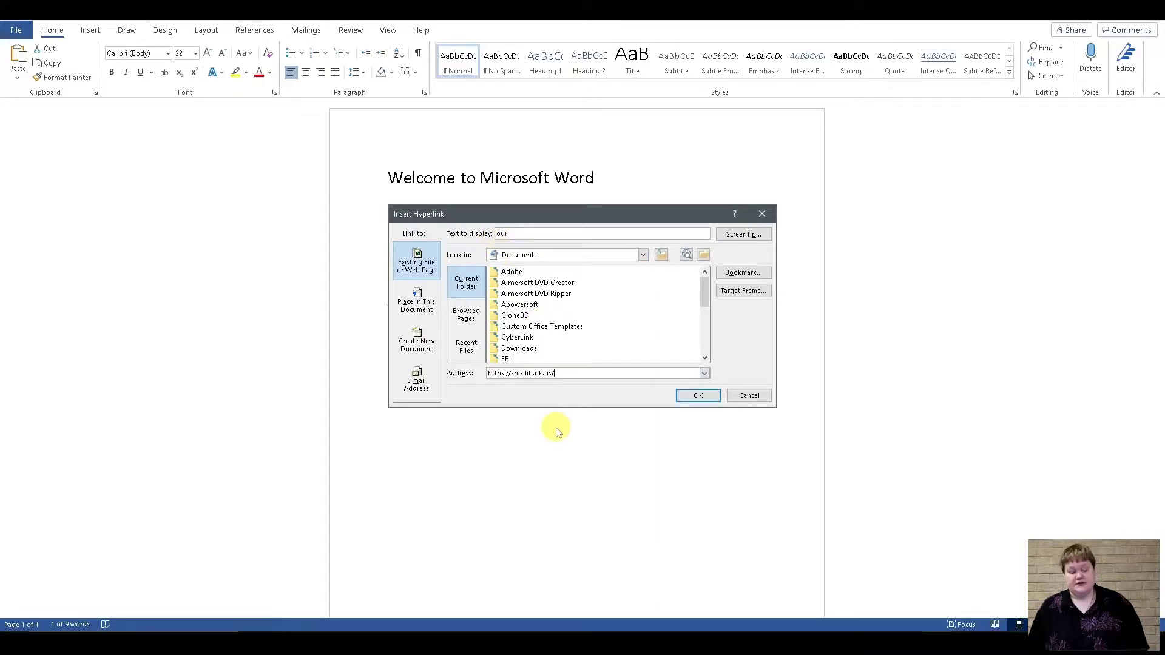
{"action": "key", "text": "Return"}
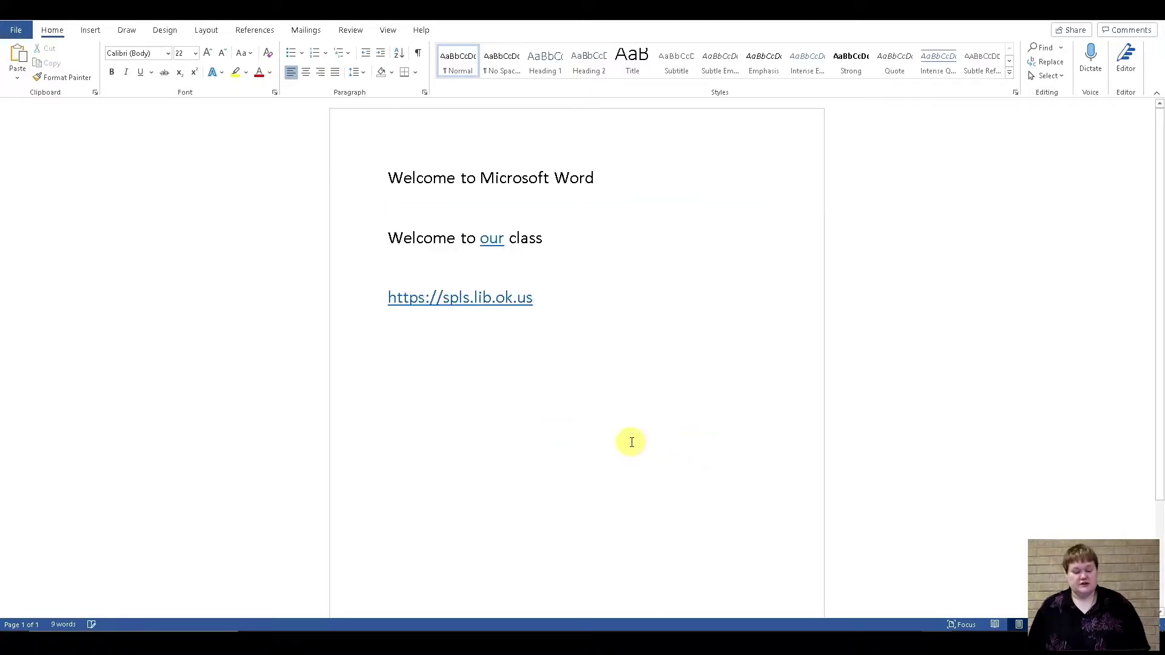
- Open the hyperlink settings of the linked word "our" for review and accept them as they are
{"action": "right_click", "coordinate": [499, 244]}
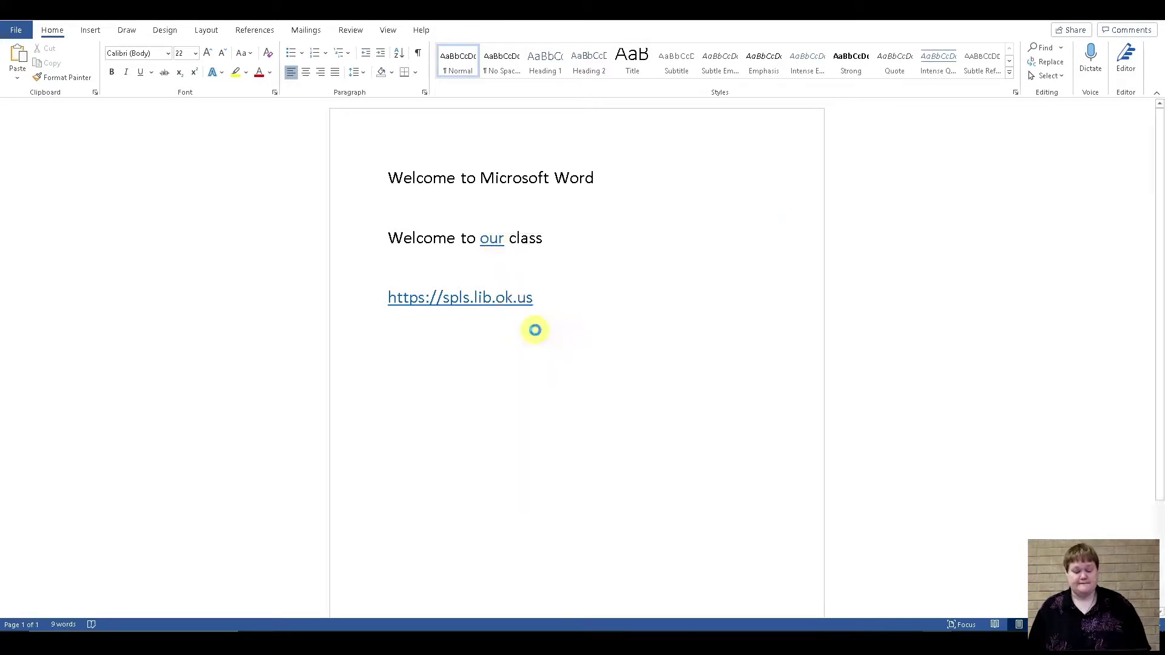
{"action": "left_click", "coordinate": [534, 326]}
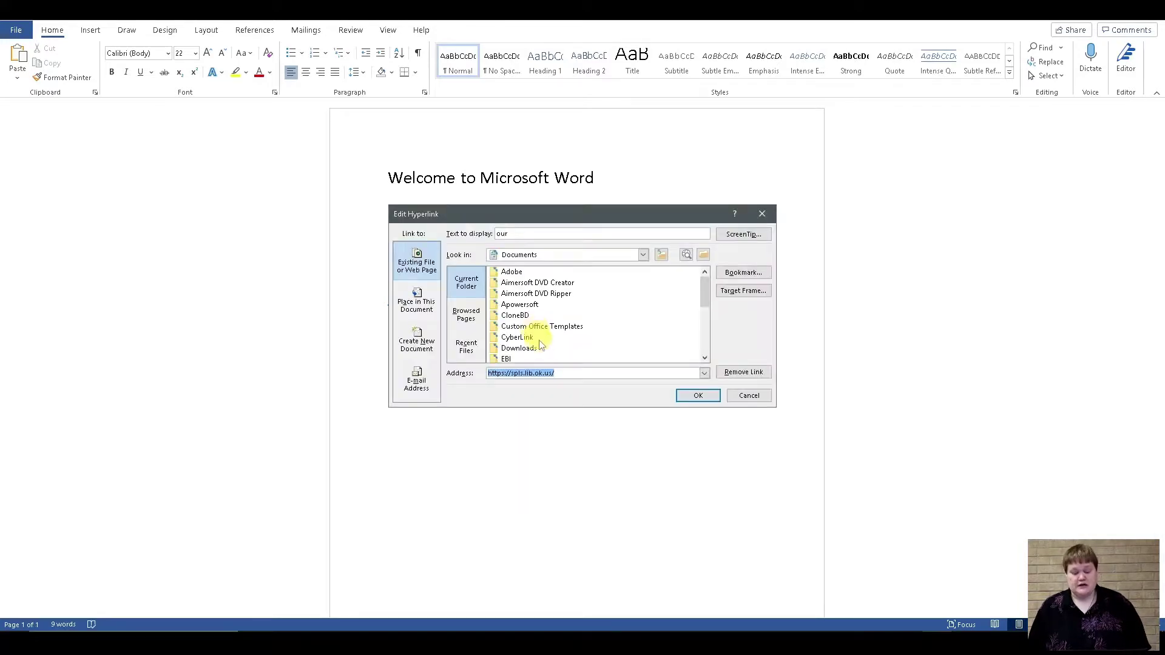
{"action": "left_click", "coordinate": [696, 396]}
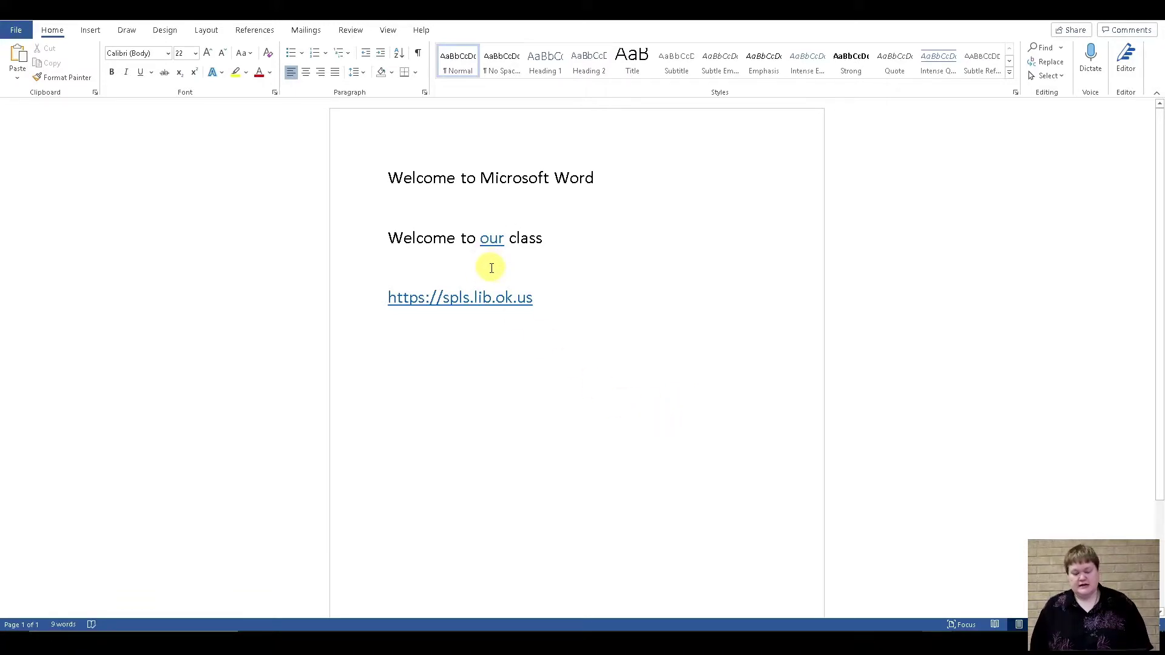
- Replace the linked word "our" with "this" in the second line, typing within the existing hyperlink
{"action": "left_click", "coordinate": [489, 240]}
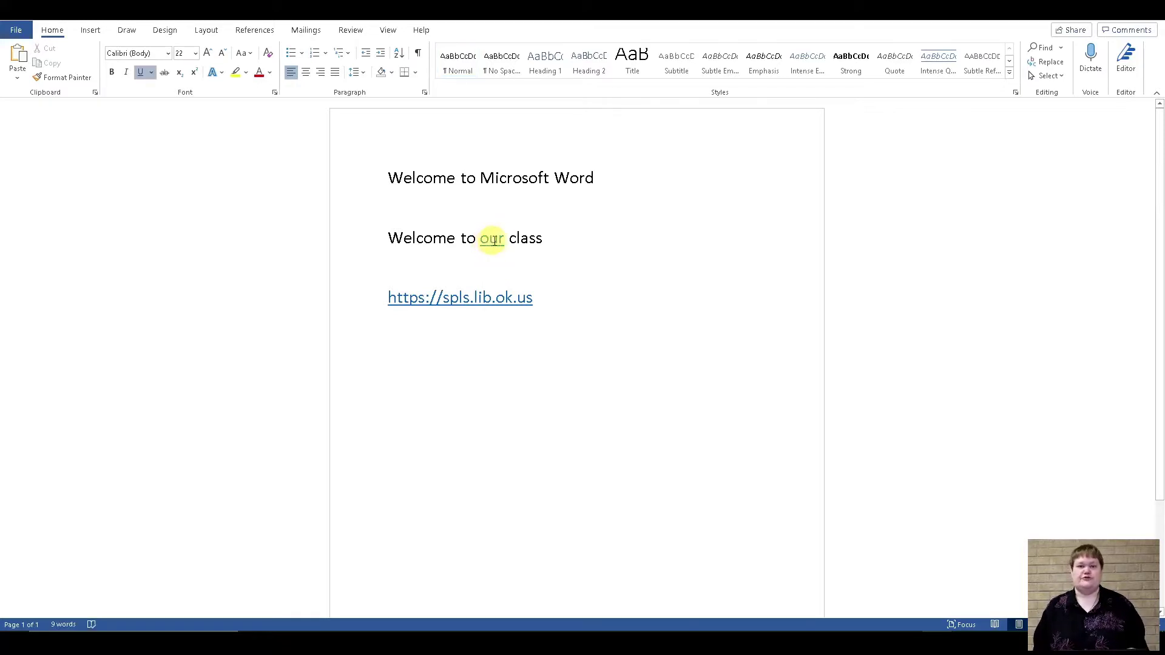
{"action": "left_click_drag", "start_coordinate": [505, 239], "coordinate": [484, 241]}
{"action": "type", "text": "this"}
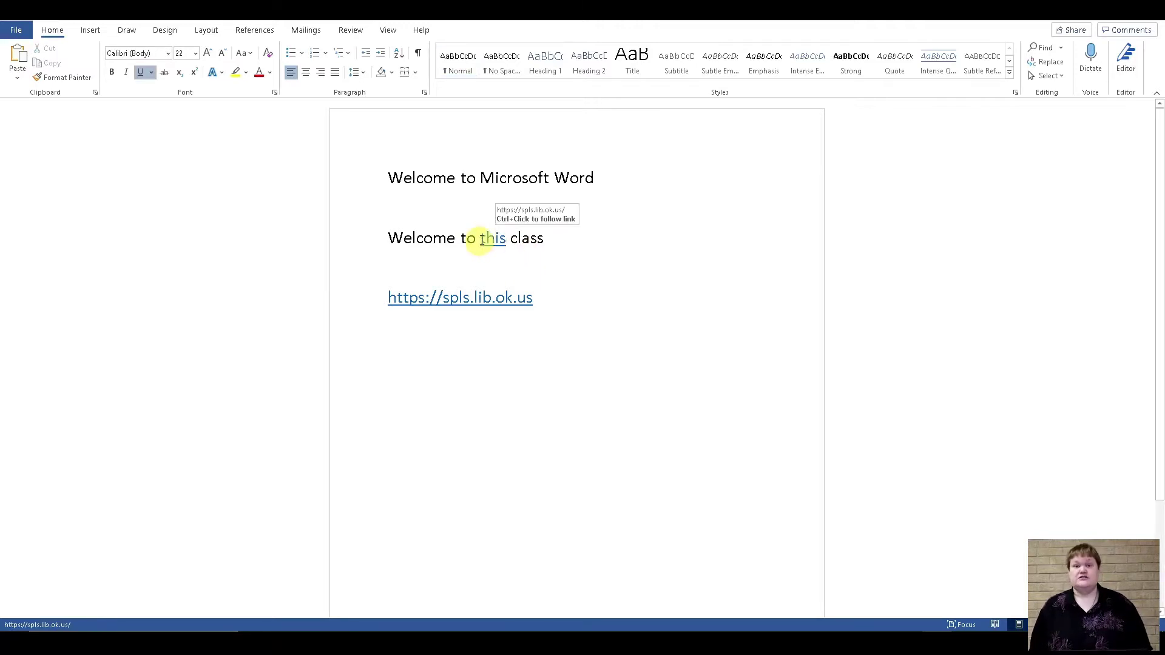
{"action": "left_click", "coordinate": [490, 239]}
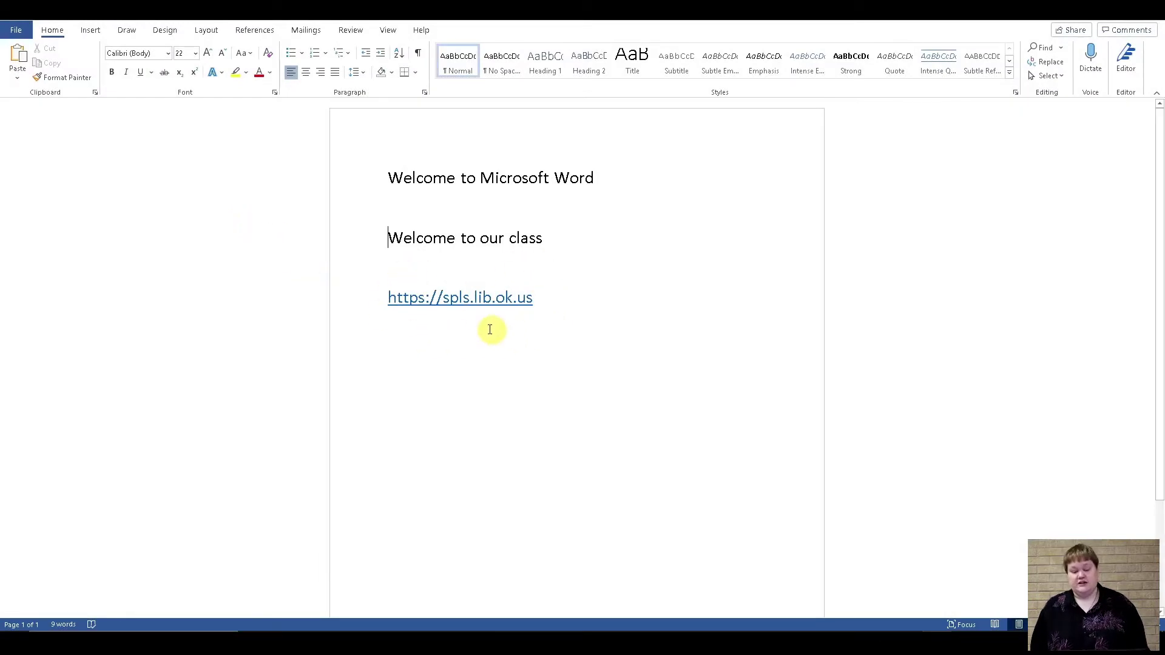
{"action": "right_click", "coordinate": [480, 304]}
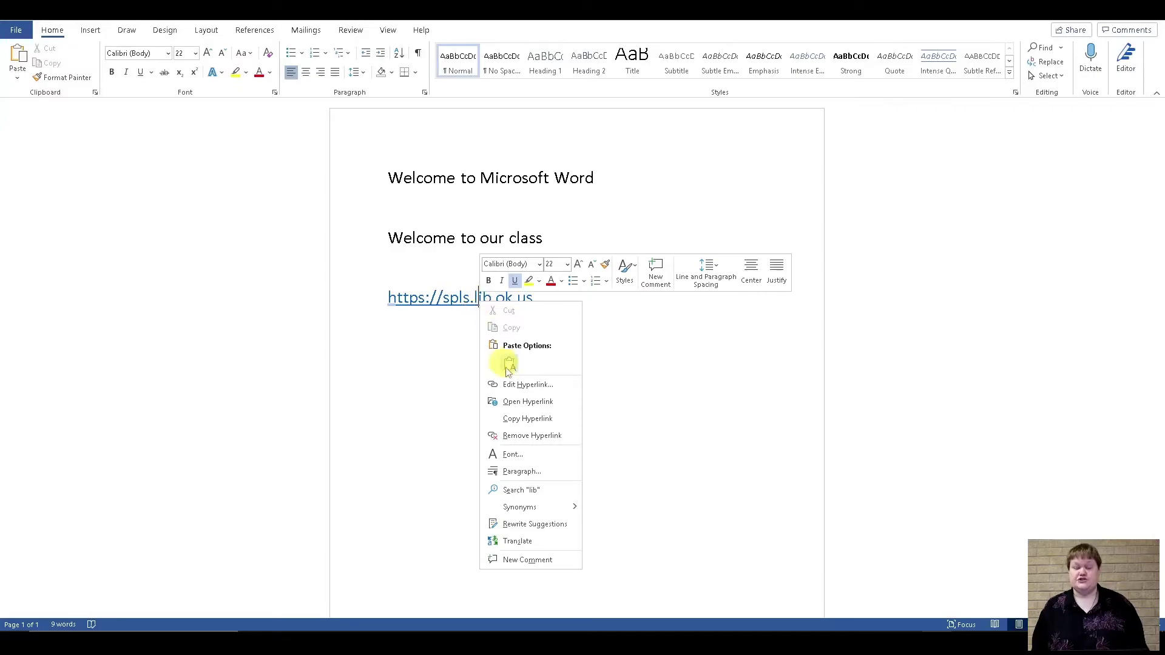
{"action": "left_click", "coordinate": [515, 435]}
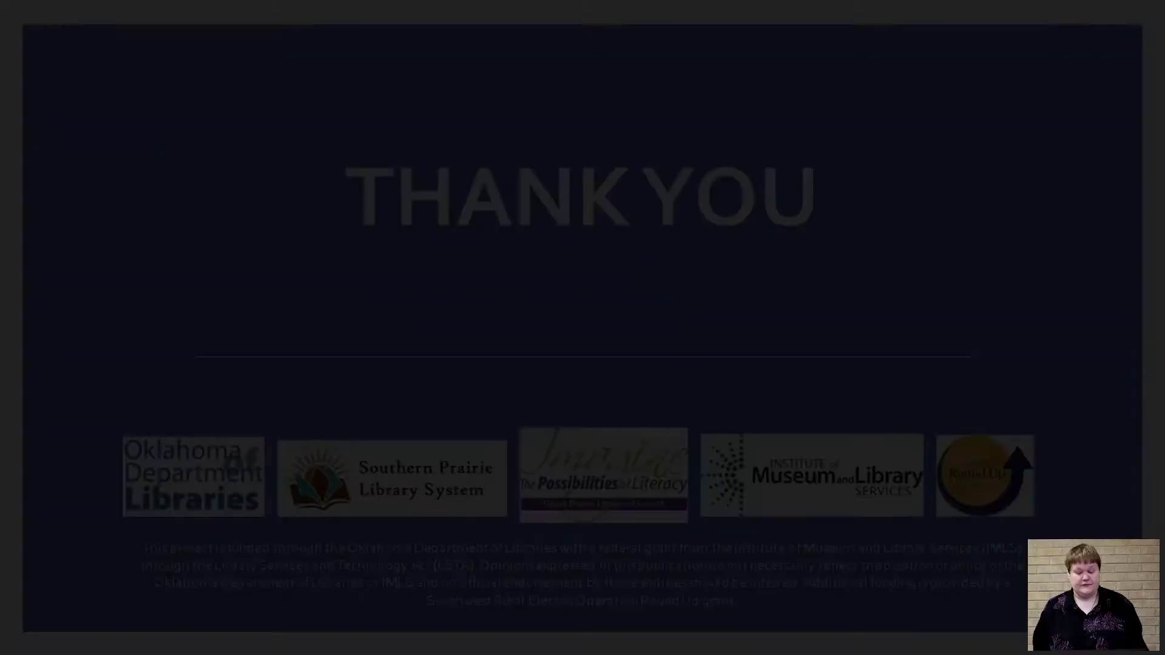